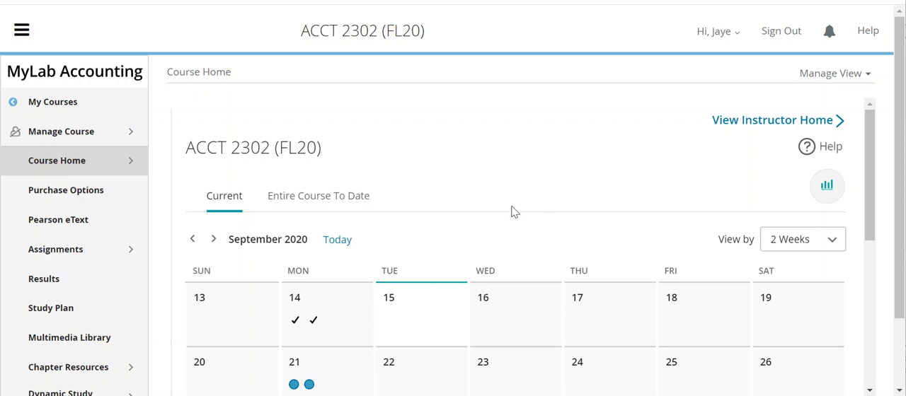
# - Open the Chp. 7 Excel Project homework assignment and launch its CH M:7 - Using Excel question
pyautogui.click(51, 249)
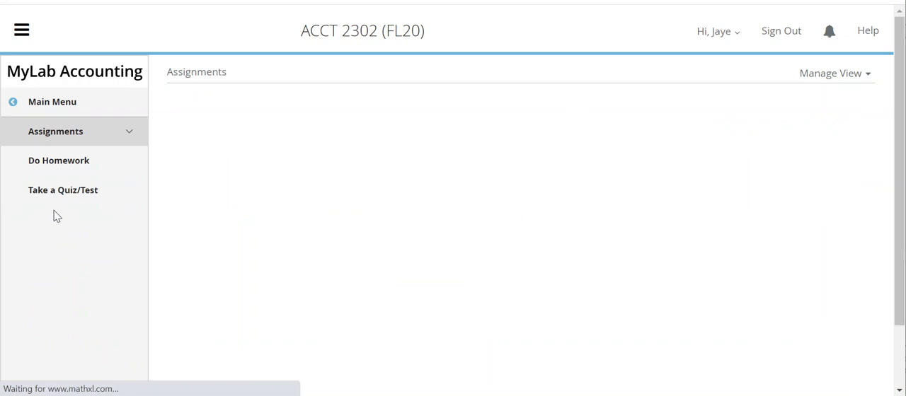
pyautogui.click(60, 157)
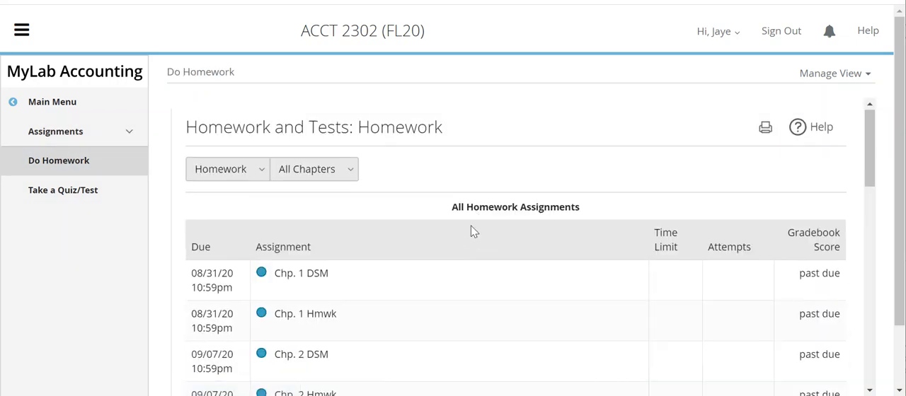
pyautogui.scroll(-6, 472, 229)
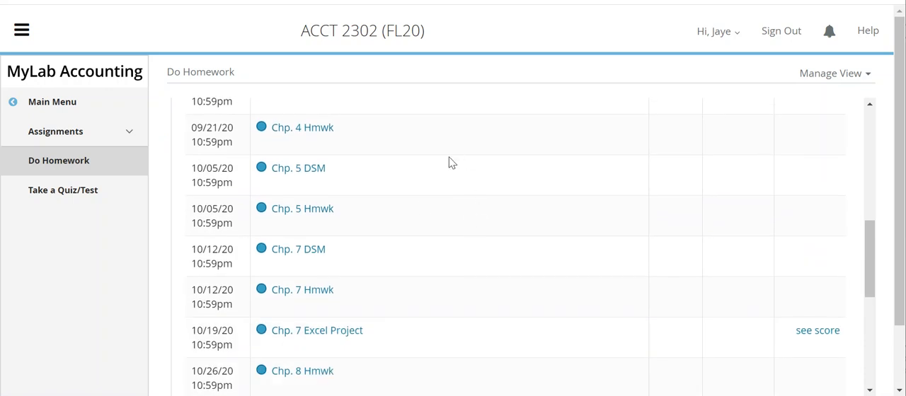
pyautogui.scroll(-1, 452, 163)
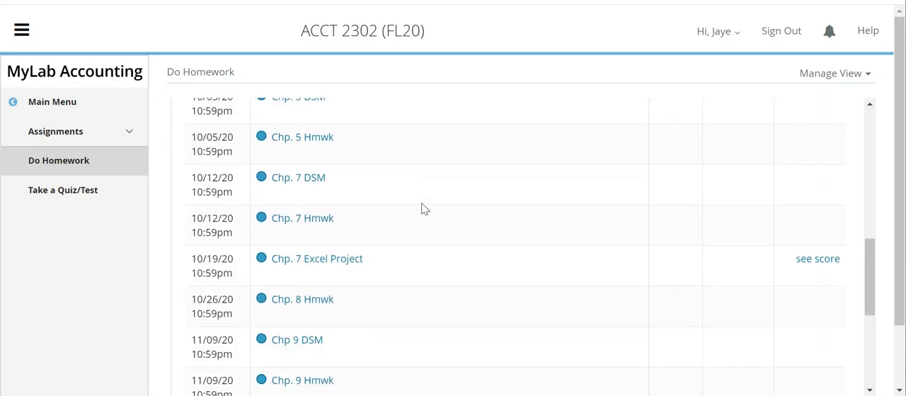
pyautogui.click(327, 263)
pyautogui.scroll(-1, 440, 242)
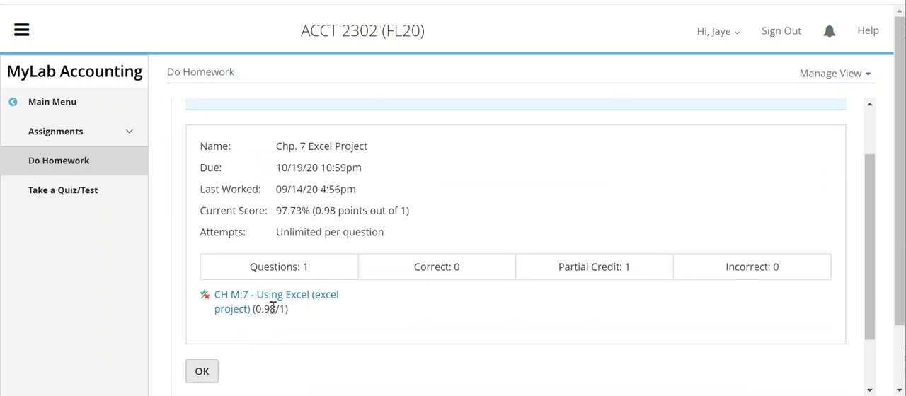
pyautogui.click(225, 305)
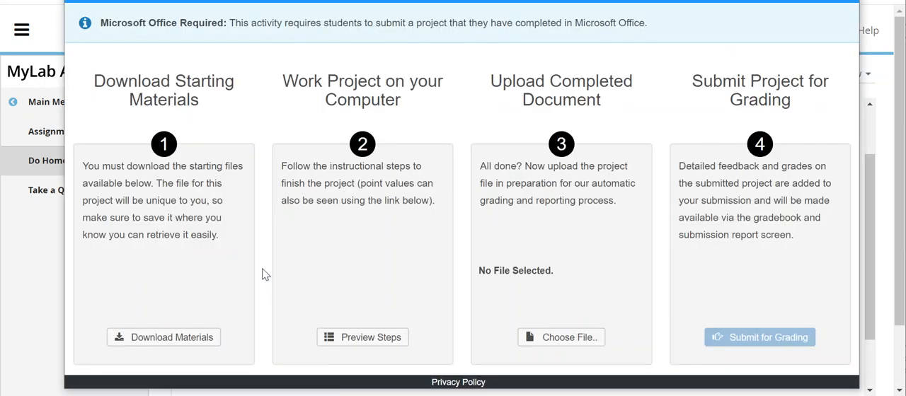
# - Download the project's Word instructions and the starting Excel workbook from the starting materials
pyautogui.click(175, 339)
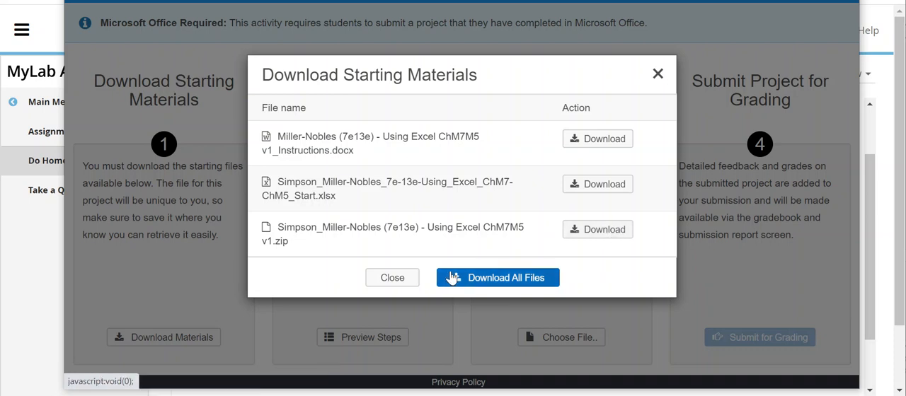
pyautogui.click(598, 139)
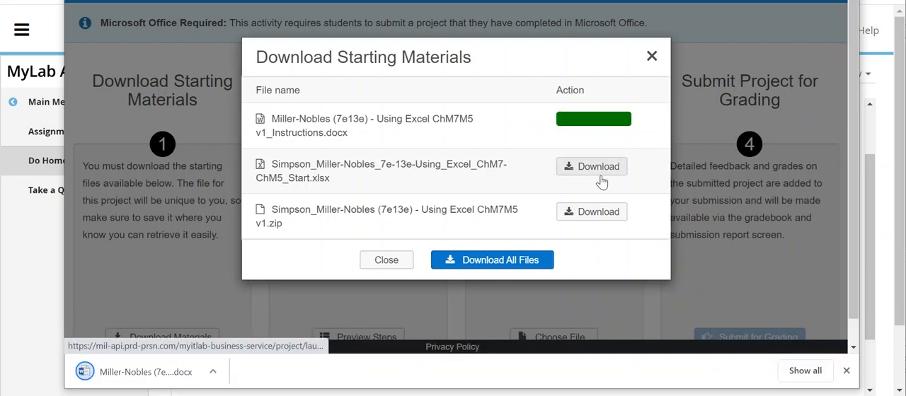
pyautogui.click(589, 173)
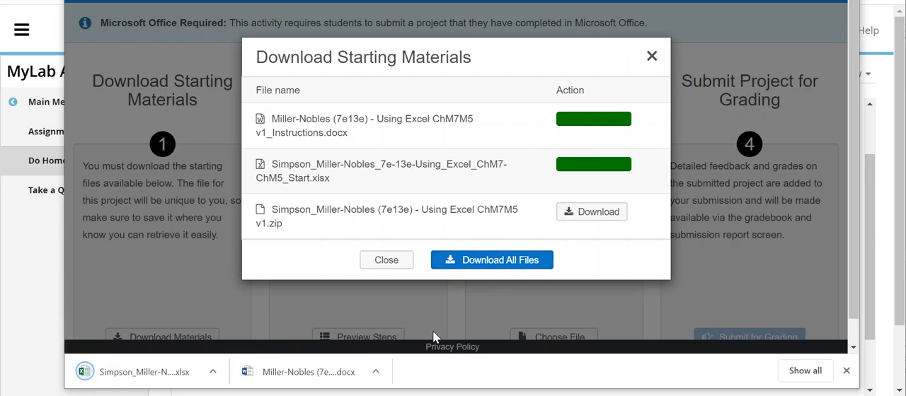
# - Open the downloaded Word instructions and read through the project steps and point values
pyautogui.click(326, 376)
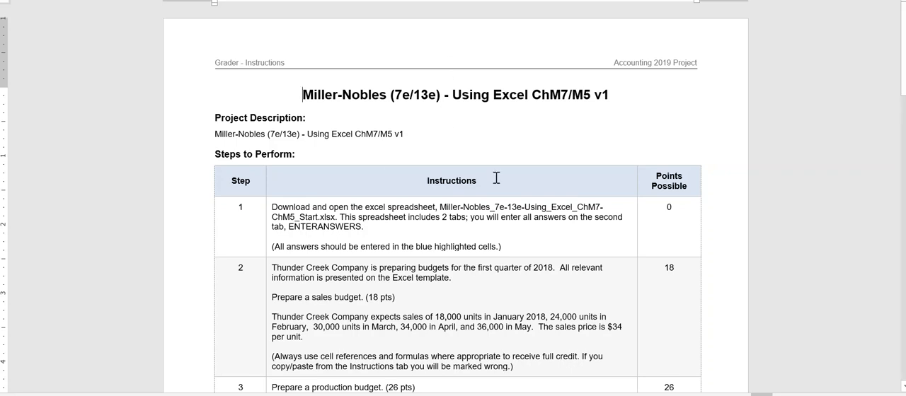
pyautogui.scroll(-4, 635, 197)
pyautogui.scroll(-15, 635, 196)
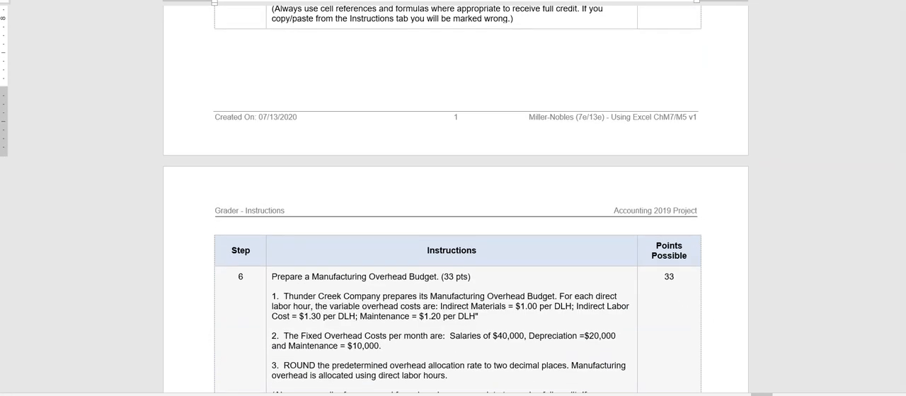
# - Return to the Assessment Launch window, open the downloaded starting workbook in Excel and show its ENTERANSWERS sheet
pyautogui.moveTo(469, 388)
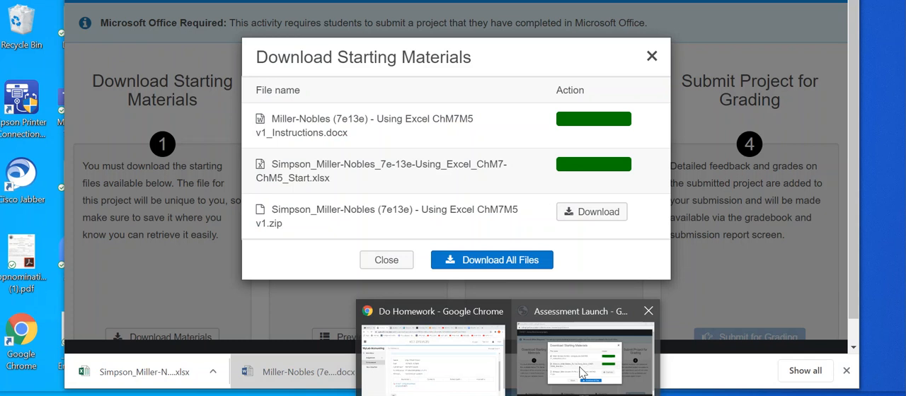
pyautogui.click(581, 373)
pyautogui.click(177, 374)
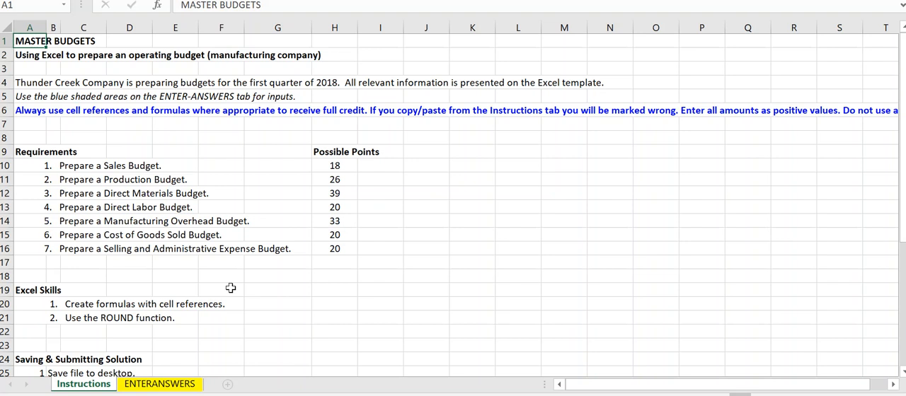
pyautogui.click(146, 386)
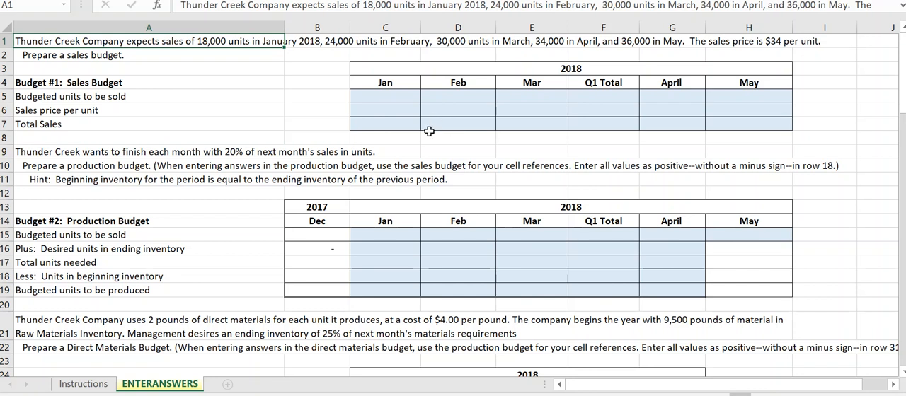
# - Enter the sales budget's budgeted units to be sold: 18000 for January, 24000 for February and 3,000 for March
pyautogui.click(402, 97)
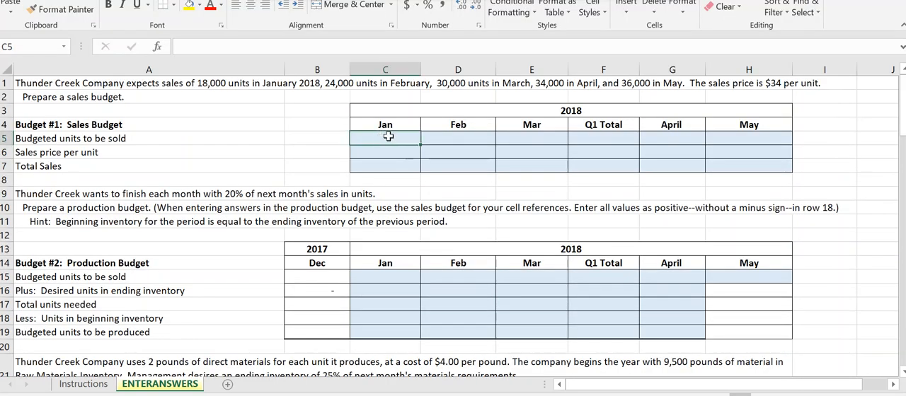
pyautogui.write('18000')
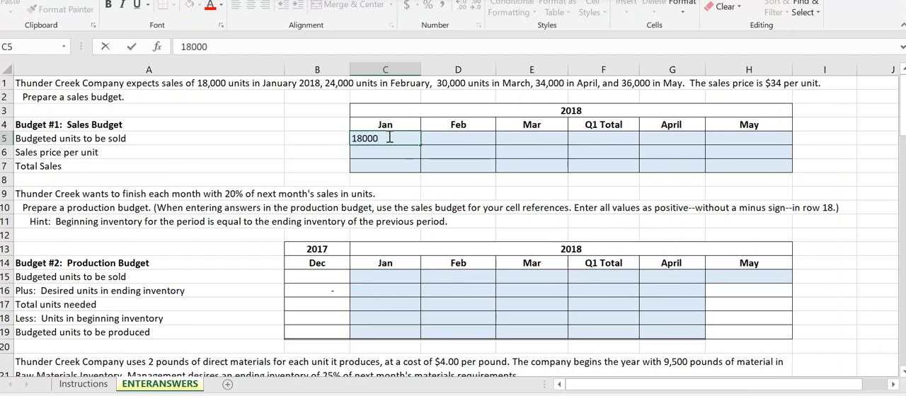
pyautogui.press('Tab')
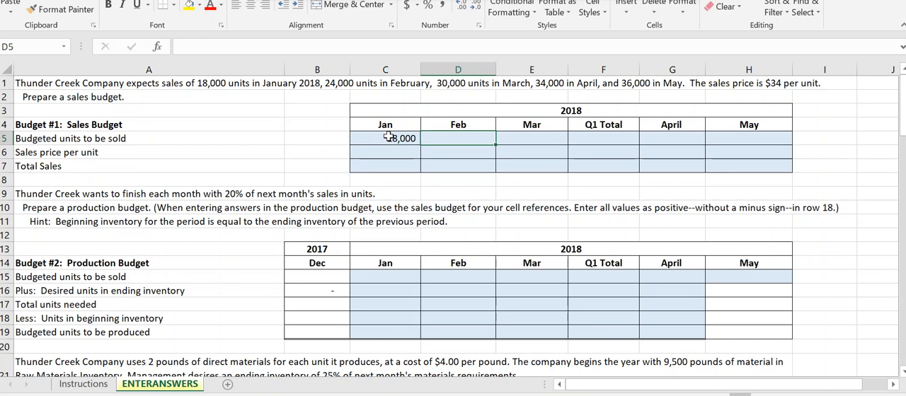
pyautogui.write('24000')
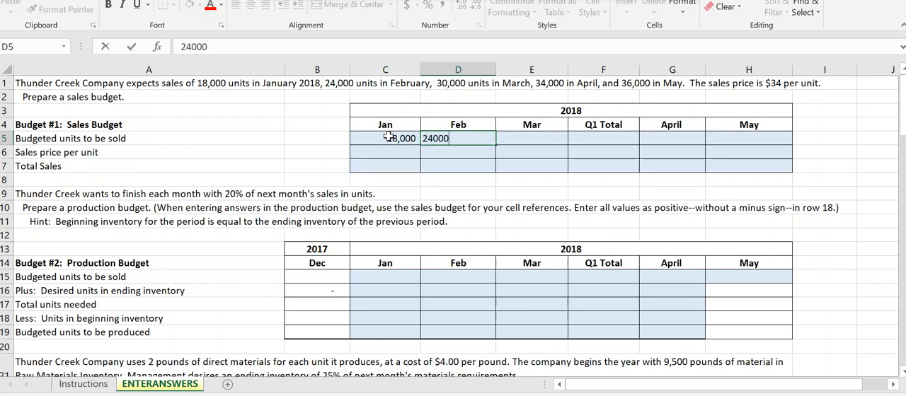
pyautogui.press('Tab')
pyautogui.write('3,000')
pyautogui.press('Tab')
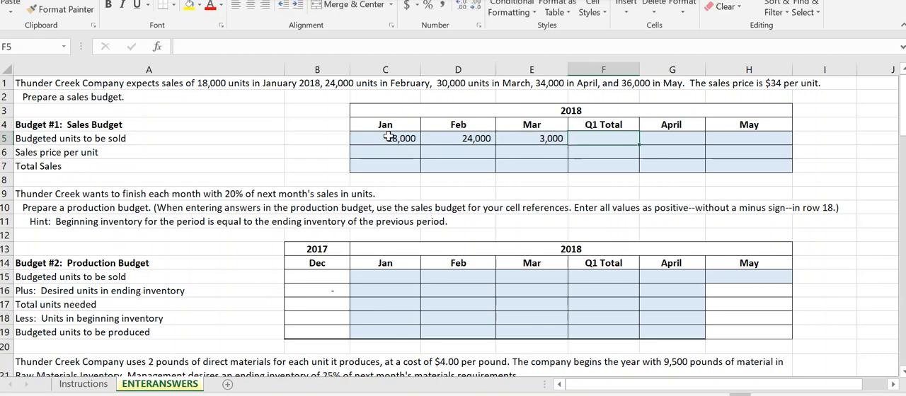
# - Enter budgeted units to be sold of 34000 for April and 36,000 for May, leaving the Q1 total blank
pyautogui.press('Tab')
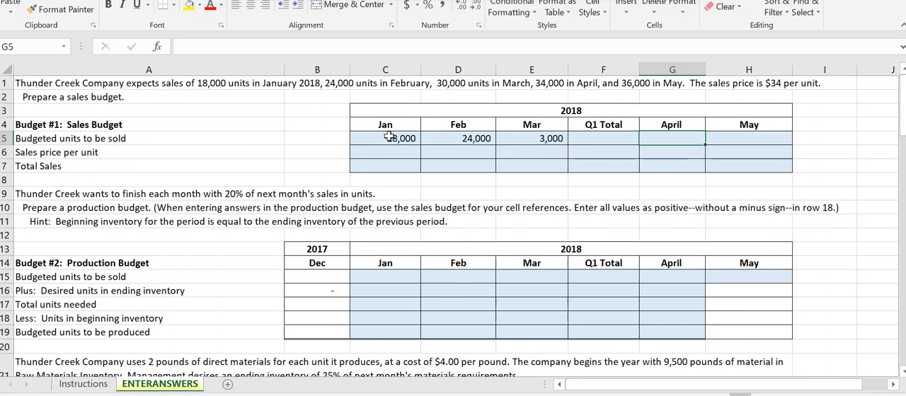
pyautogui.write('34000')
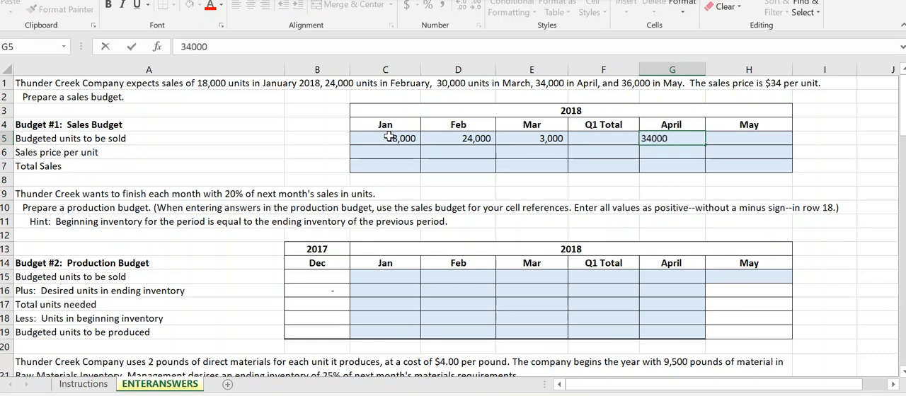
pyautogui.press('Tab')
pyautogui.write('36,000')
pyautogui.press('Return')
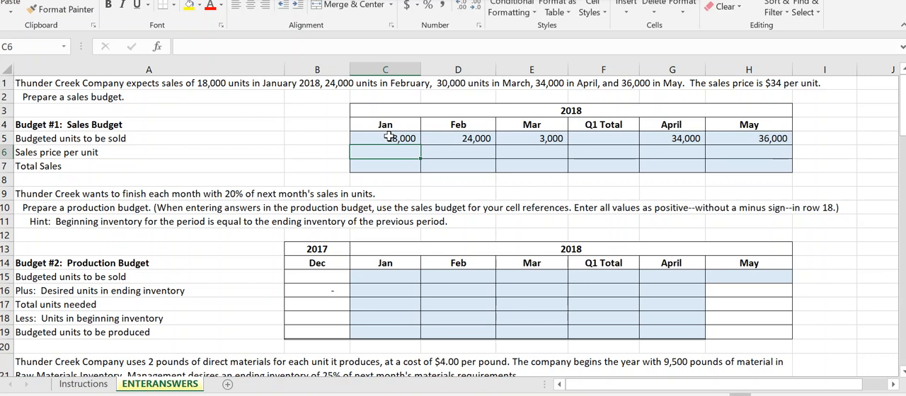
# - Correct March's budgeted units to be sold in the sales budget to 30,000
pyautogui.click(557, 139)
pyautogui.click(229, 47)
pyautogui.write('0')
pyautogui.press('Return')
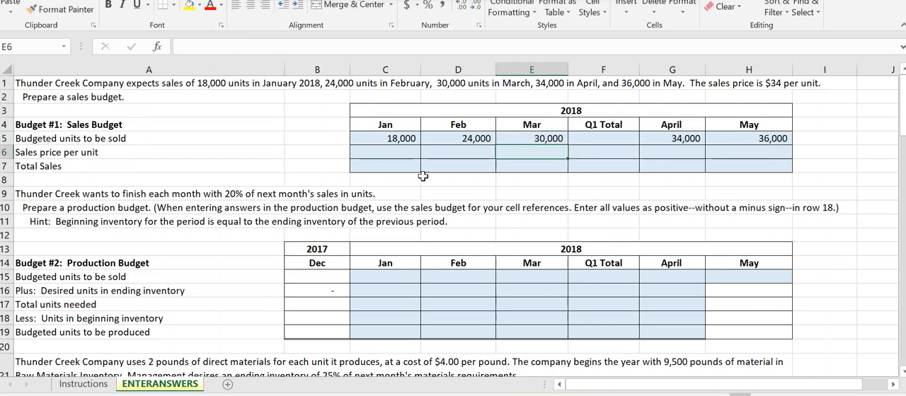
# - Enter a sales price per unit of 34 for January in C6 and fill it across through May
pyautogui.click(386, 154)
pyautogui.write('34')
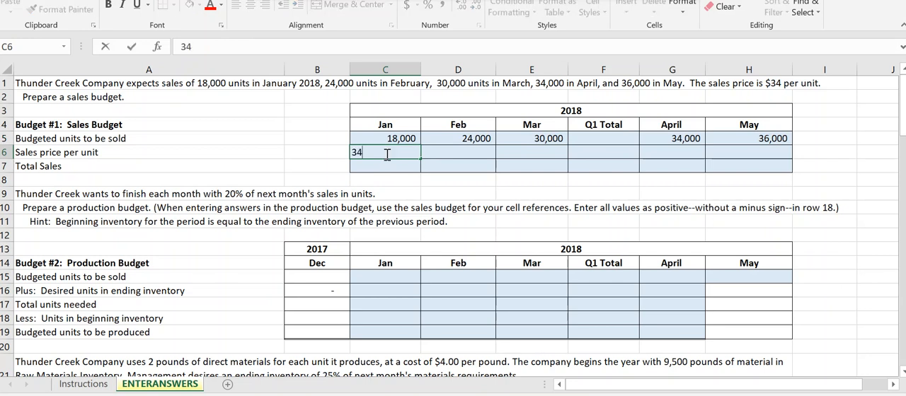
pyautogui.press('Tab')
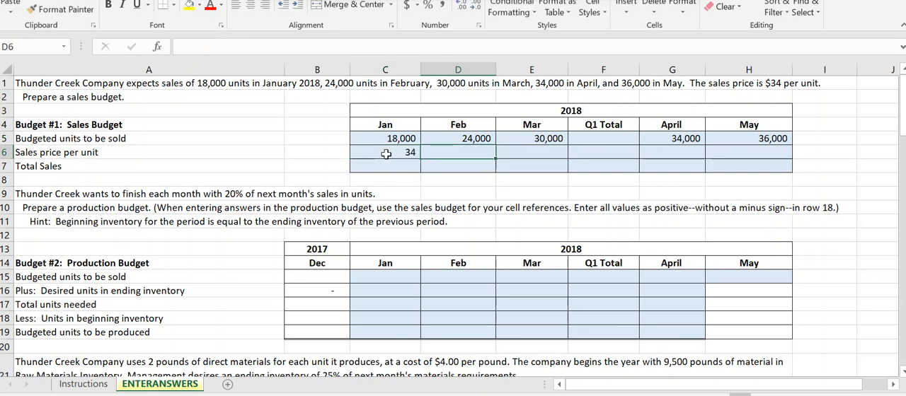
pyautogui.click(386, 154)
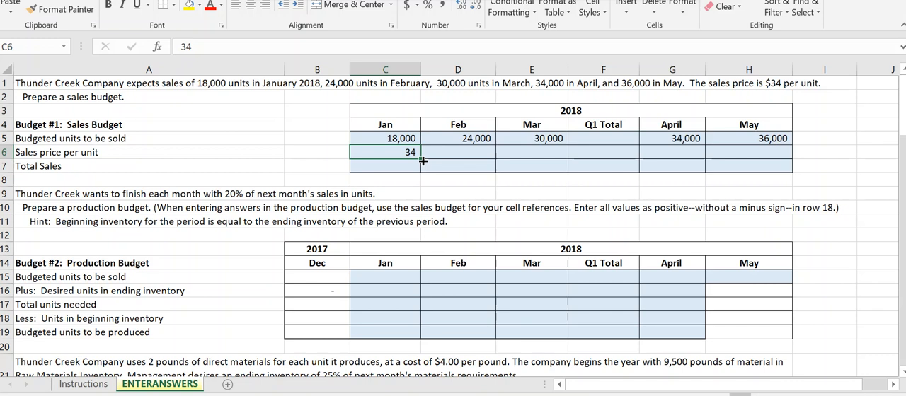
pyautogui.moveTo(422, 161); pyautogui.dragTo(774, 154)
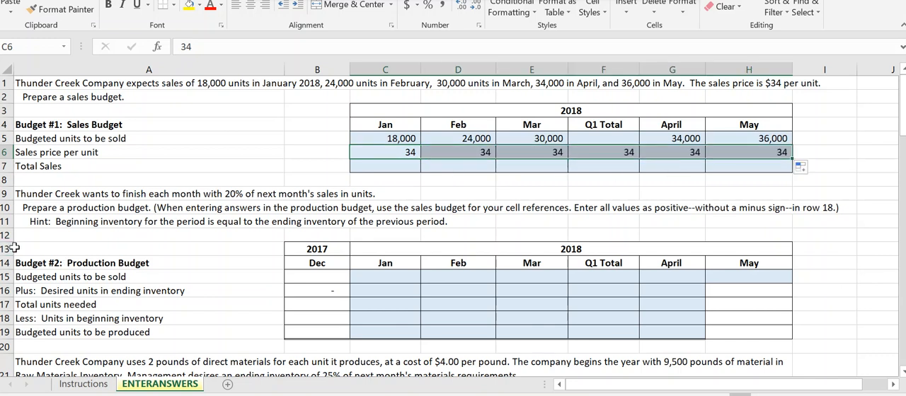
# - Calculate January's total sales in C7 with =C5*C6, fill the formula across through May, and check February's copied formula
pyautogui.click(380, 167)
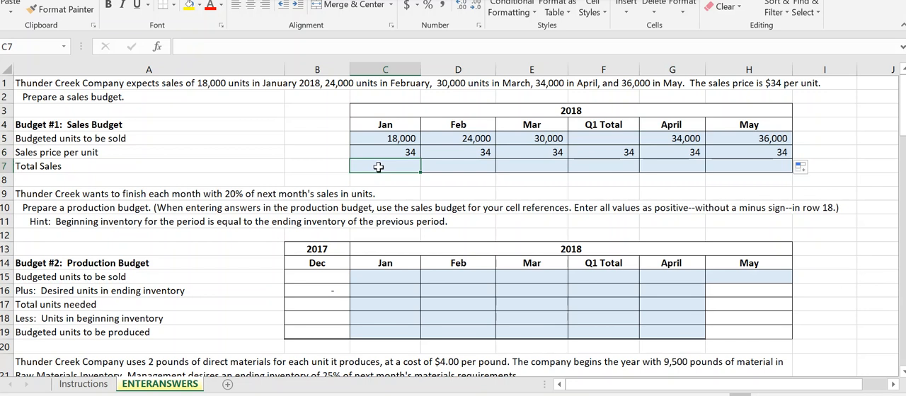
pyautogui.write('=')
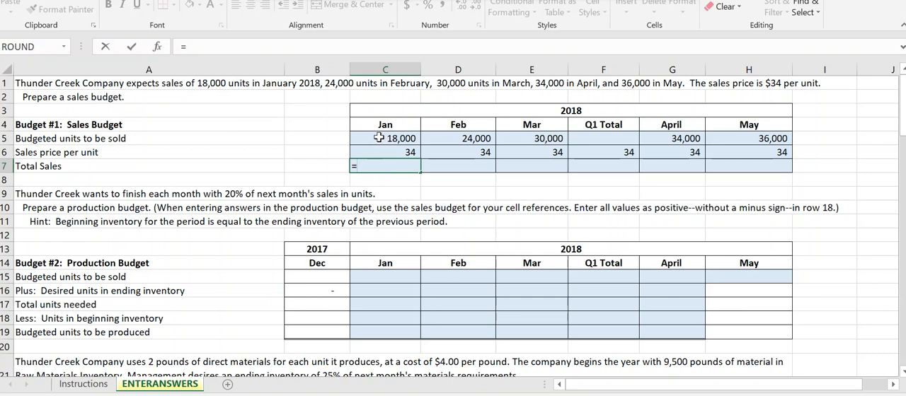
pyautogui.click(379, 138)
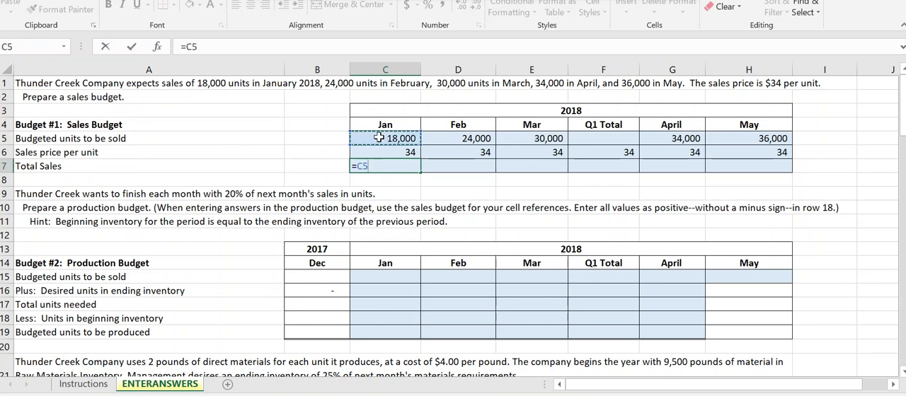
pyautogui.write('*')
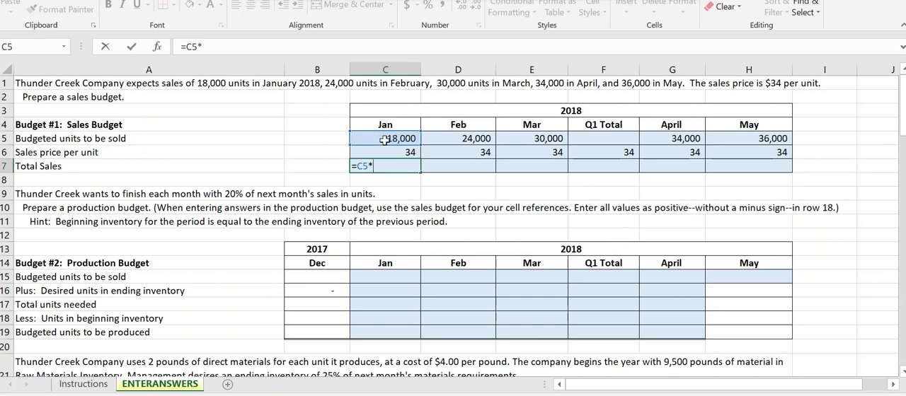
pyautogui.click(398, 154)
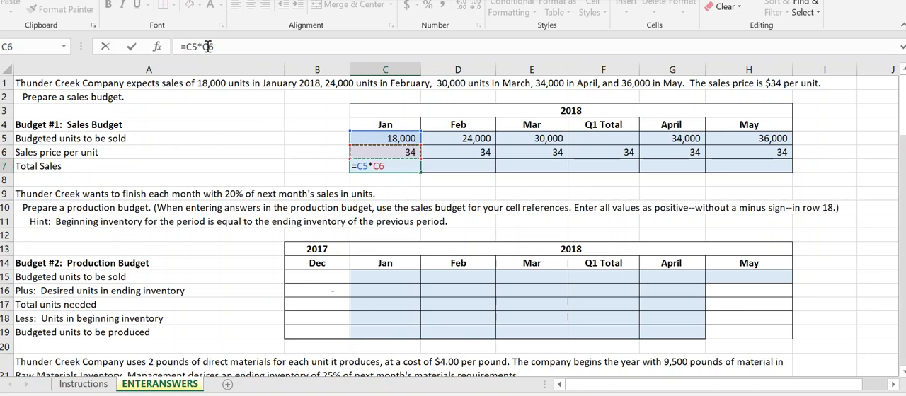
pyautogui.click(132, 48)
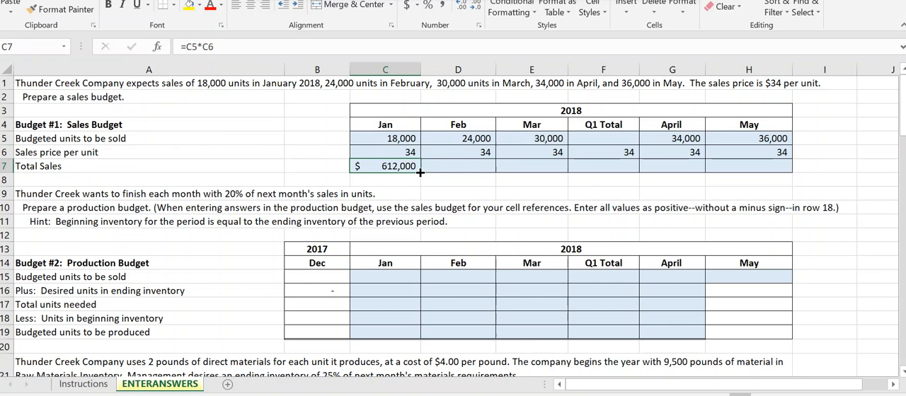
pyautogui.moveTo(420, 172); pyautogui.dragTo(771, 177)
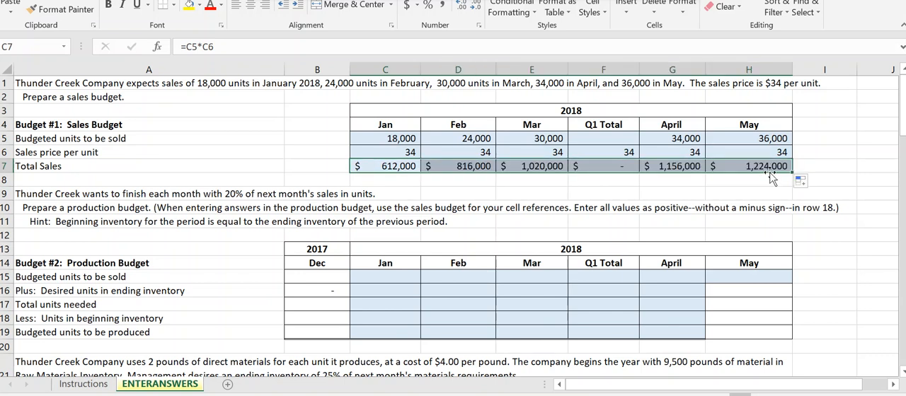
pyautogui.click(467, 164)
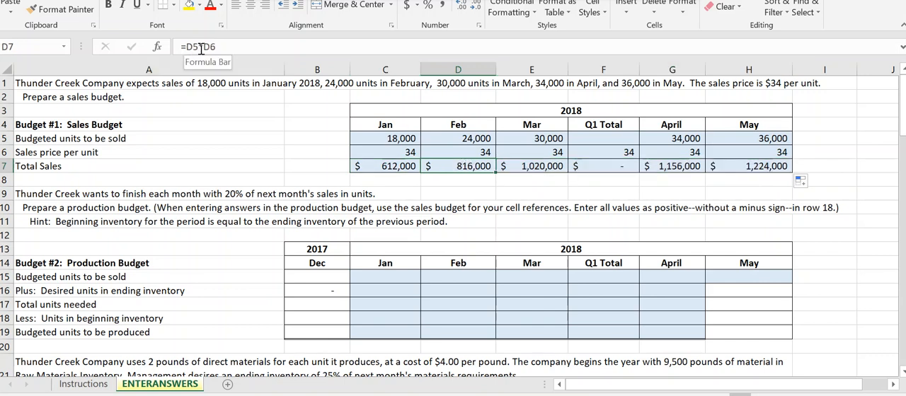
# - Check March's total sales formula and total the Q1 budgeted units to be sold in F5 with =SUM(C5:E5)
pyautogui.click(541, 167)
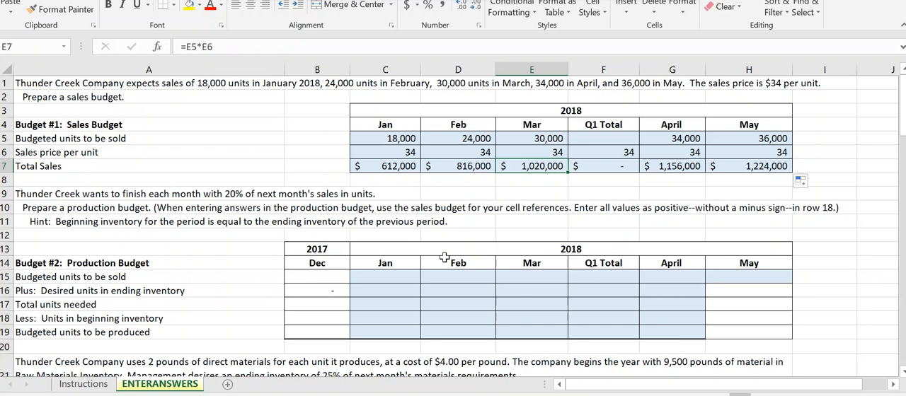
pyautogui.click(603, 138)
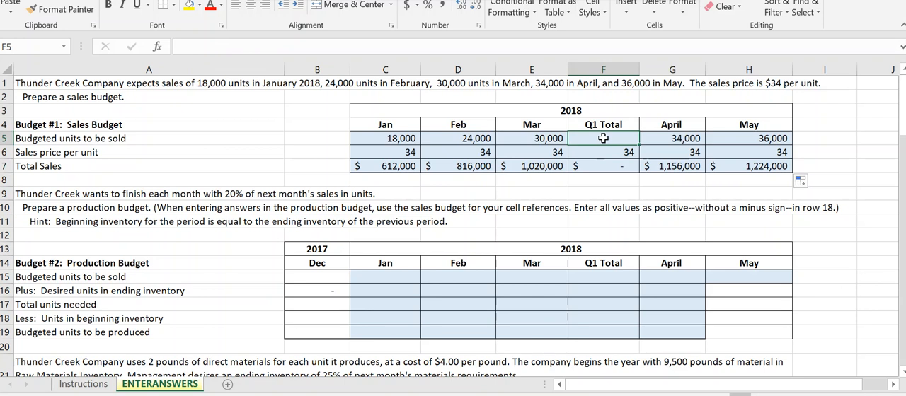
pyautogui.write('=')
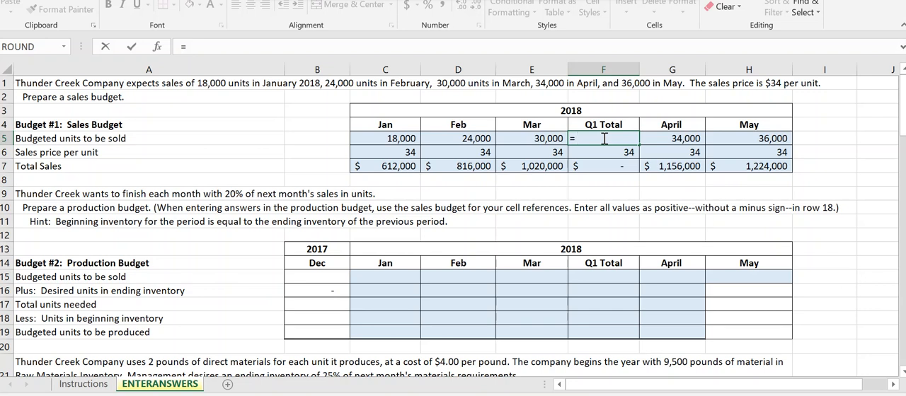
pyautogui.write('sum')
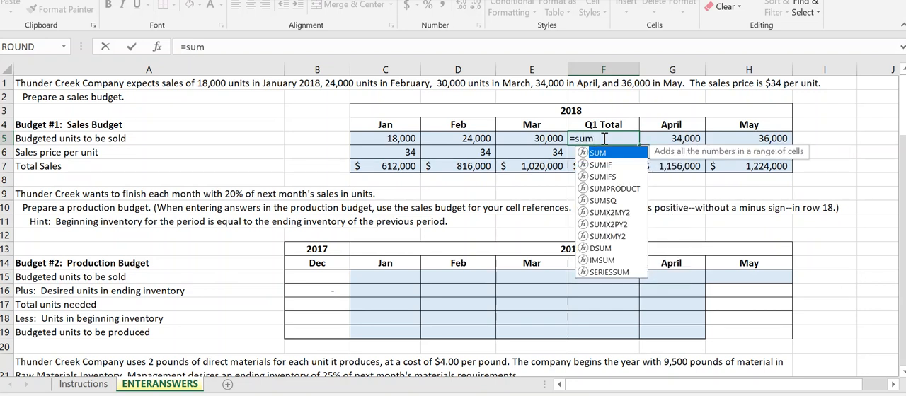
pyautogui.write('(')
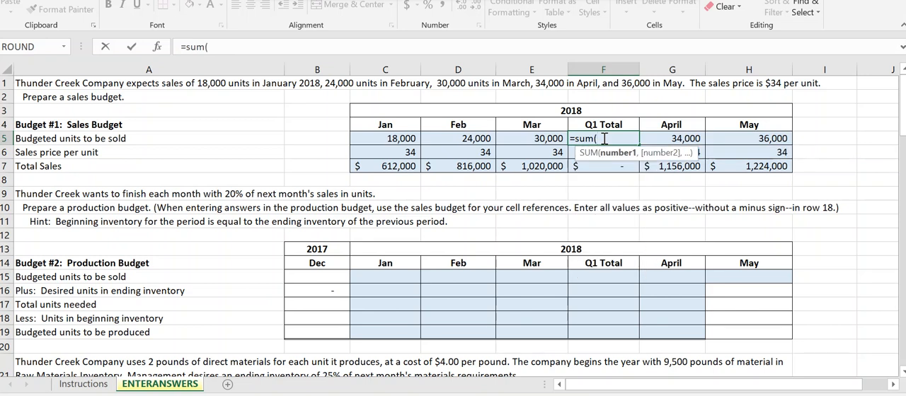
pyautogui.moveTo(376, 137); pyautogui.dragTo(529, 136)
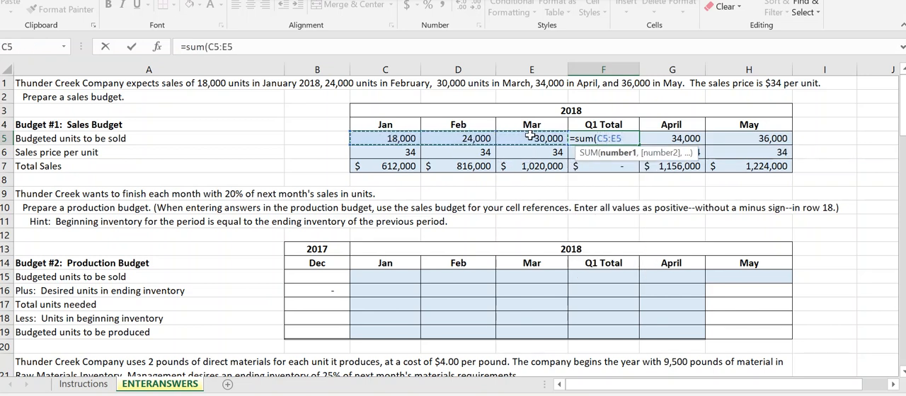
pyautogui.write(')')
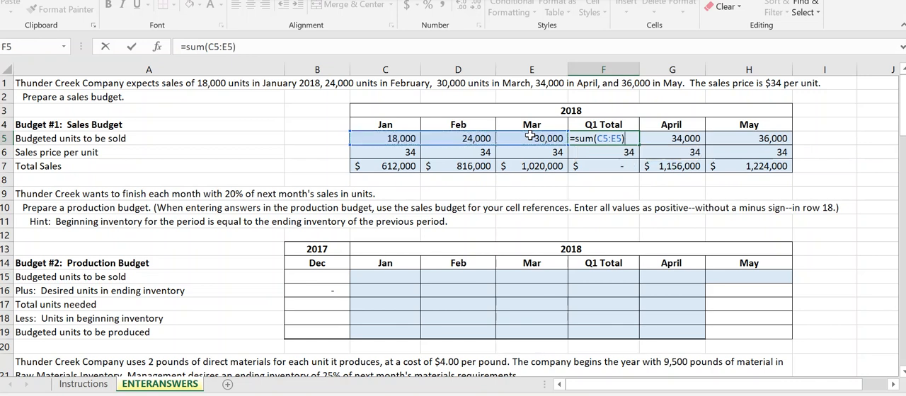
pyautogui.click(132, 47)
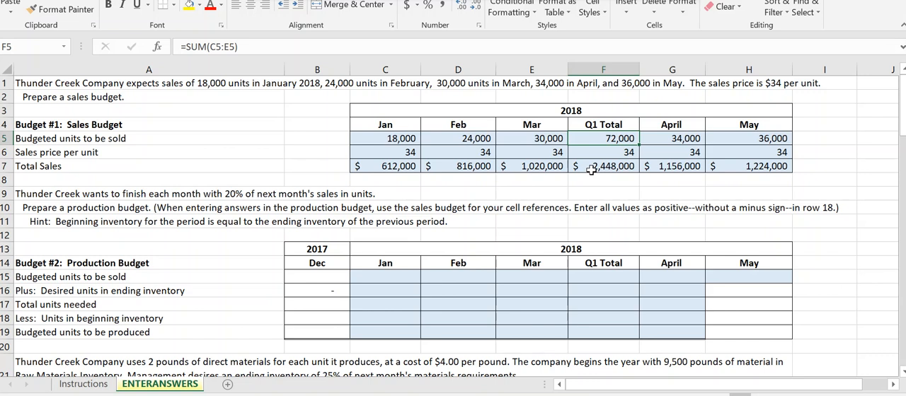
# - Link January's budgeted units to be sold in C15 to the sales budget with =C5 and fill it across through May
pyautogui.click(367, 281)
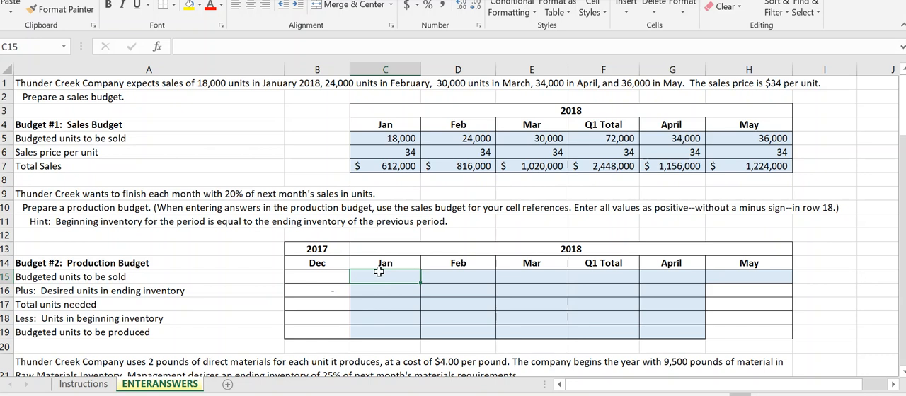
pyautogui.write('=')
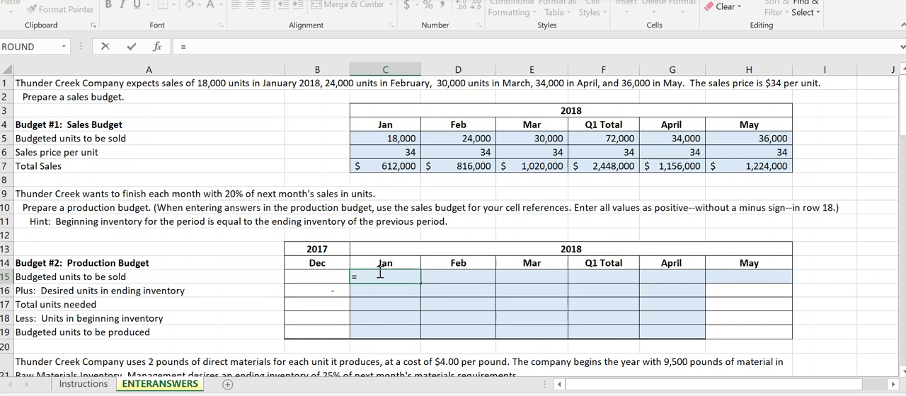
pyautogui.write('c5')
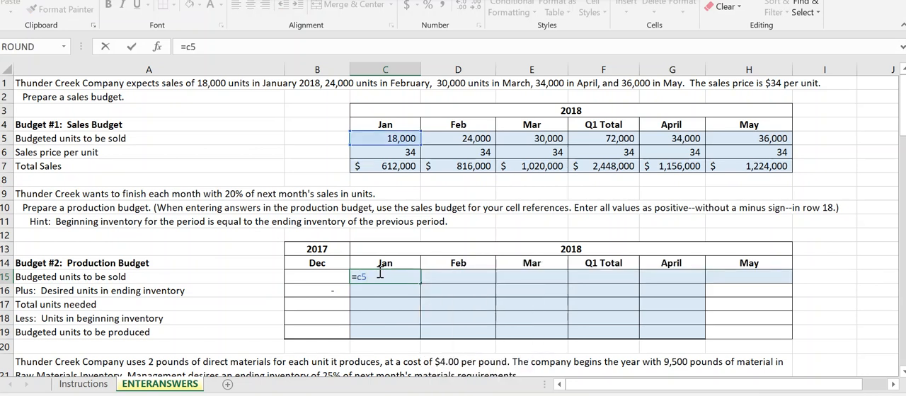
pyautogui.click(131, 47)
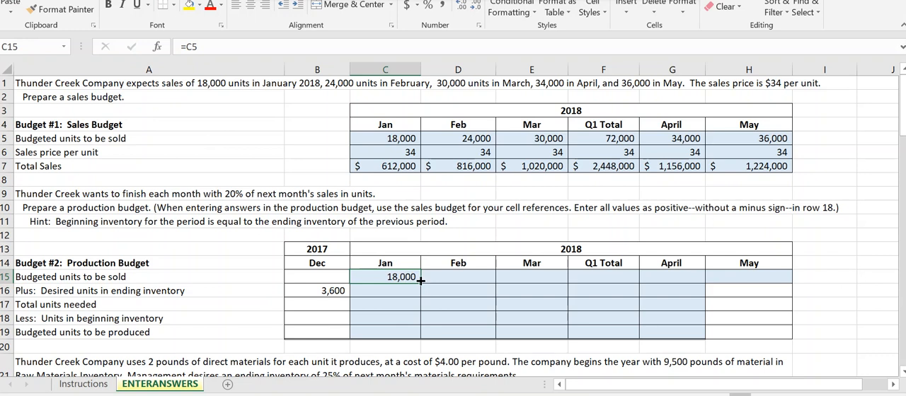
pyautogui.moveTo(421, 281); pyautogui.dragTo(750, 279)
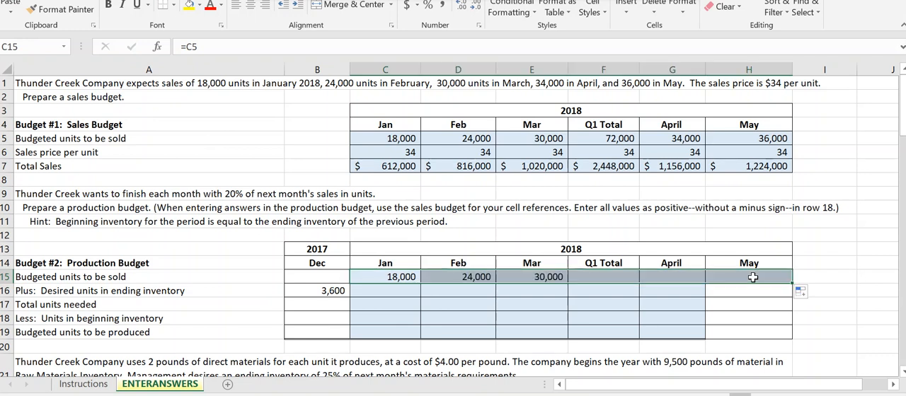
pyautogui.click(481, 279)
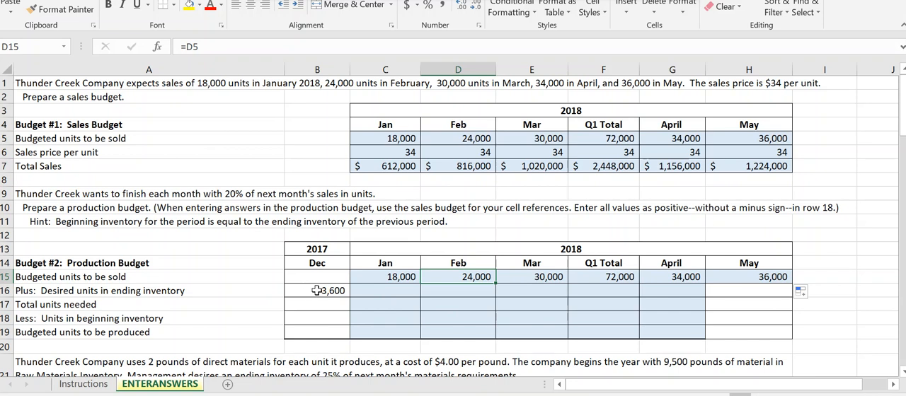
# - Check December's ending inventory formula and calculate January's desired units in ending inventory in C16 with =.2*D15
pyautogui.click(333, 291)
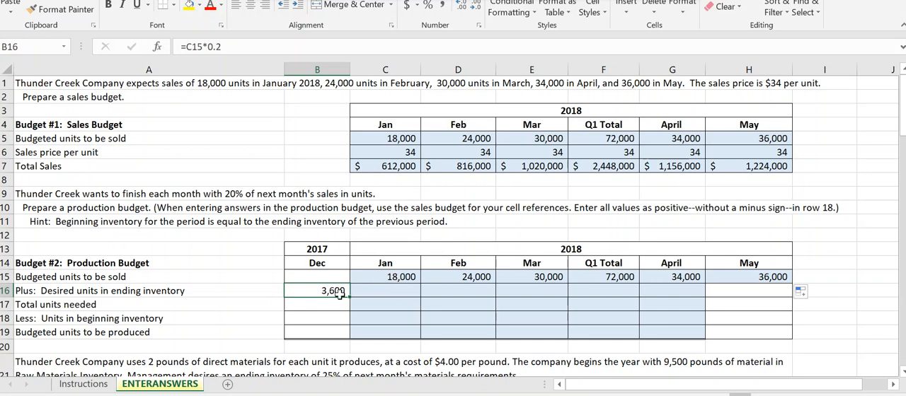
pyautogui.click(379, 293)
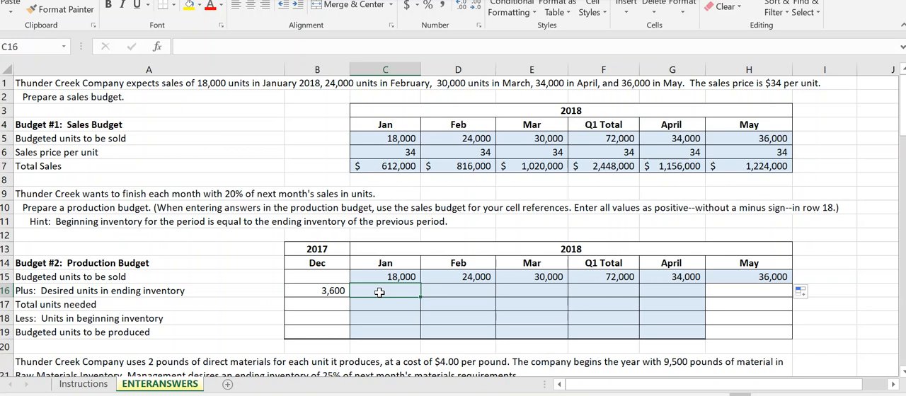
pyautogui.write('=')
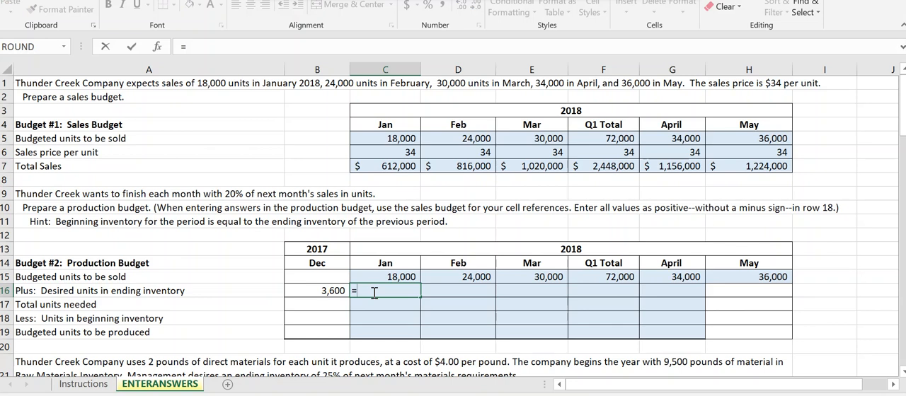
pyautogui.write('.2')
pyautogui.write('*')
pyautogui.click(451, 276)
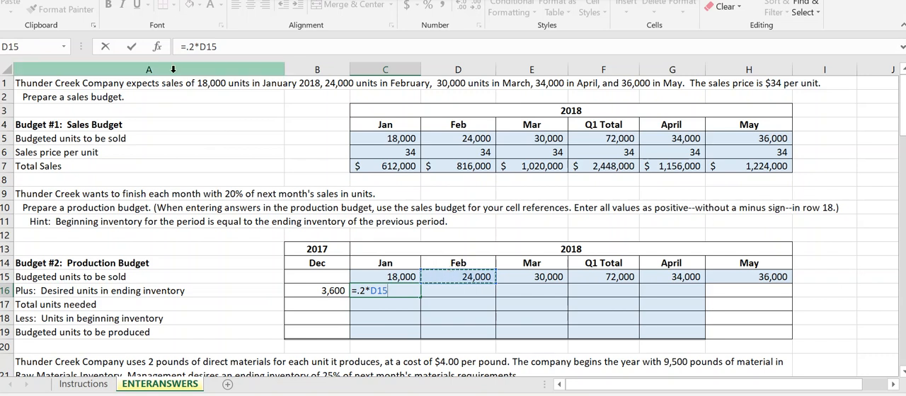
pyautogui.click(131, 47)
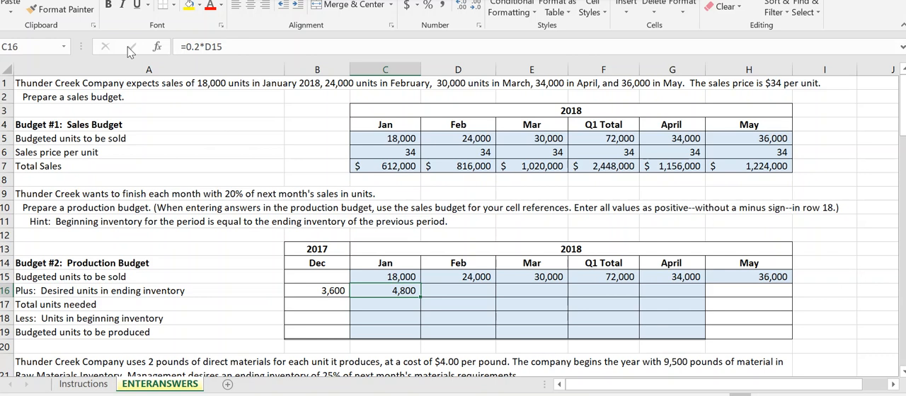
# - Calculate January's total units needed in C17 of the production budget with =SUM(C15:C16)
pyautogui.press('Down')
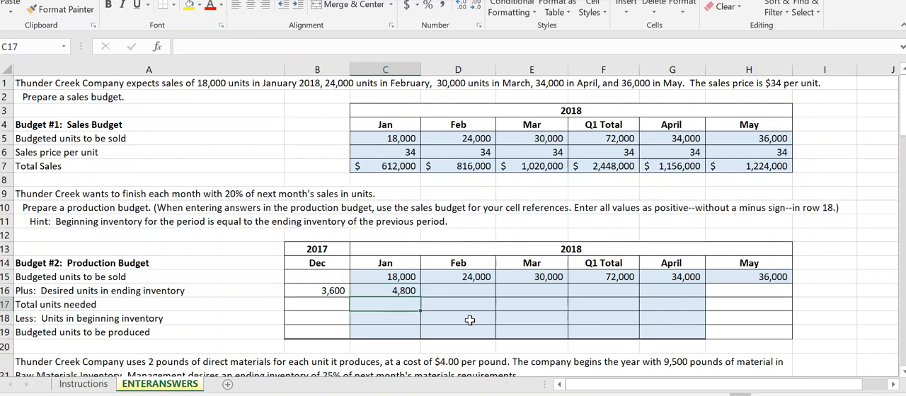
pyautogui.write('=')
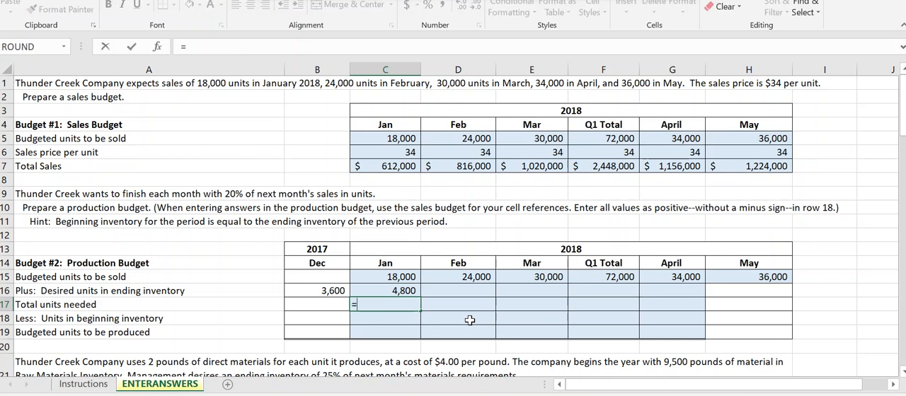
pyautogui.write('sum(')
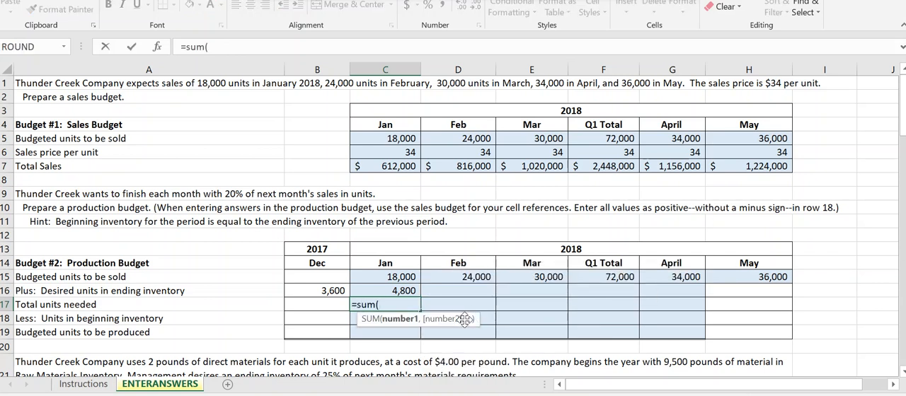
pyautogui.moveTo(384, 278); pyautogui.dragTo(388, 291)
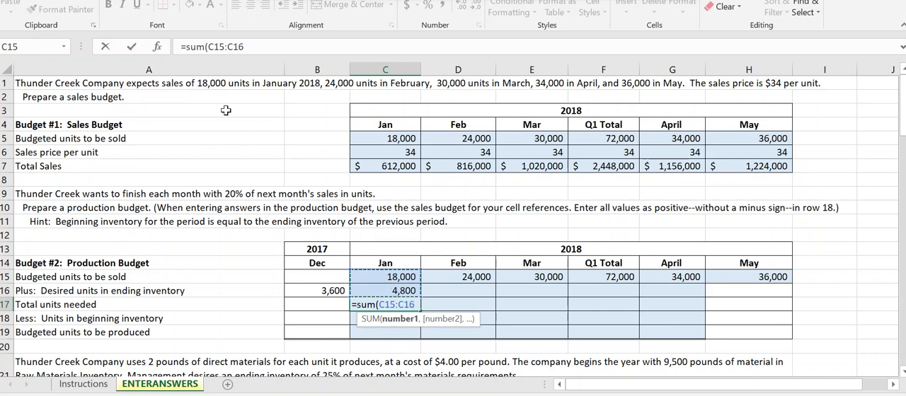
pyautogui.click(272, 47)
pyautogui.write(')')
pyautogui.click(131, 48)
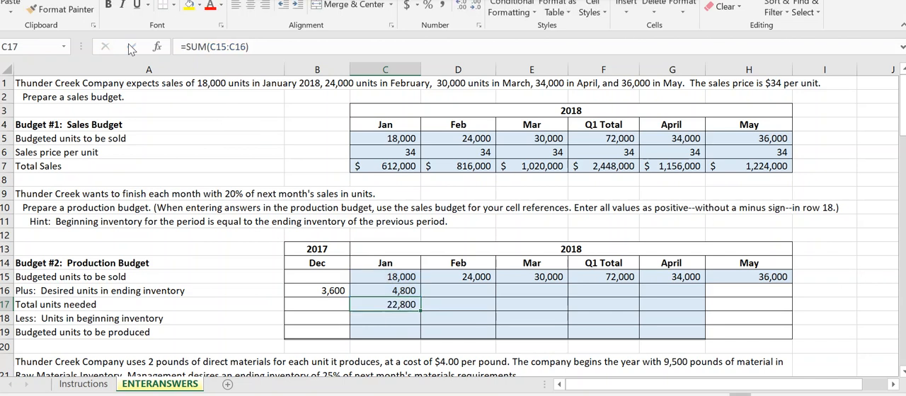
# - Set January's units in beginning inventory in C18 to December's ending inventory with =B16
pyautogui.click(390, 322)
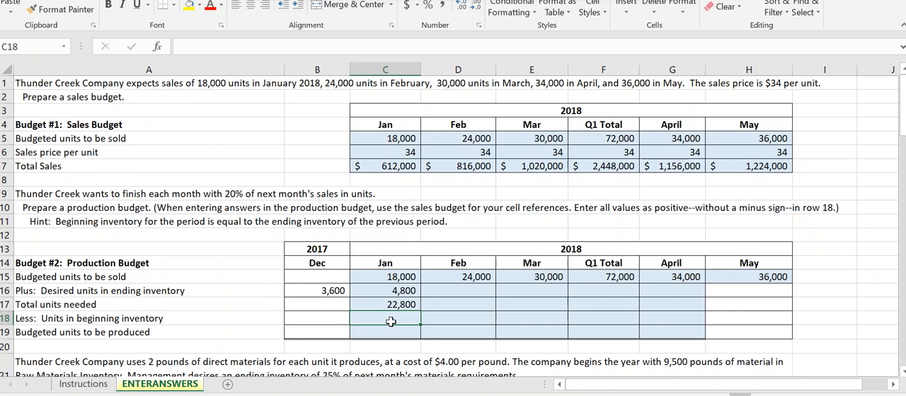
pyautogui.write('=')
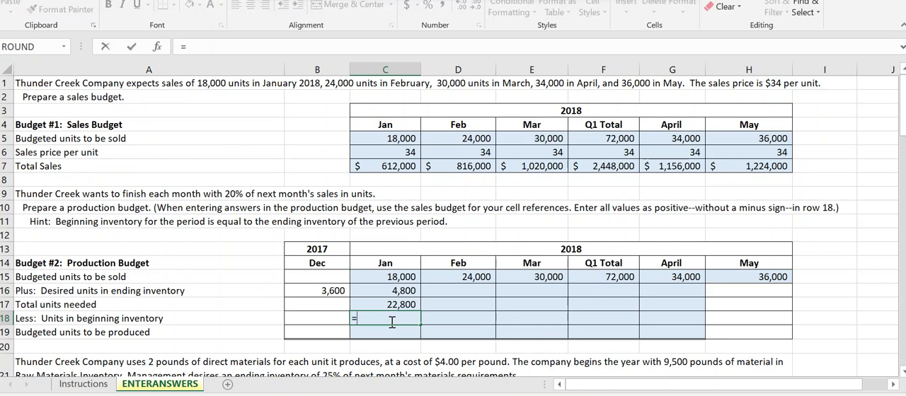
pyautogui.click(320, 289)
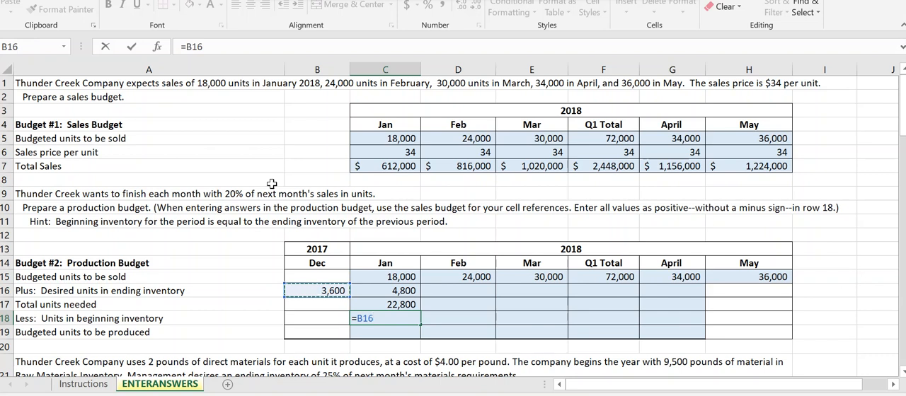
pyautogui.click(131, 47)
# - Calculate January's budgeted units to be produced in C19 with =C17-C18
pyautogui.click(388, 330)
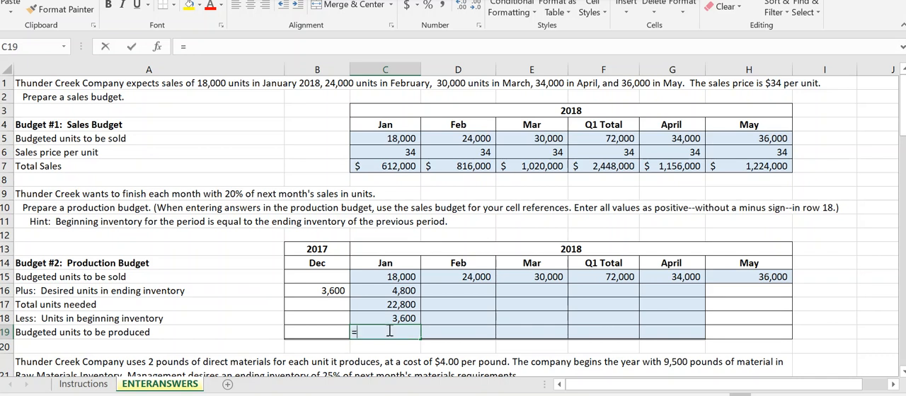
pyautogui.write('=')
pyautogui.click(389, 304)
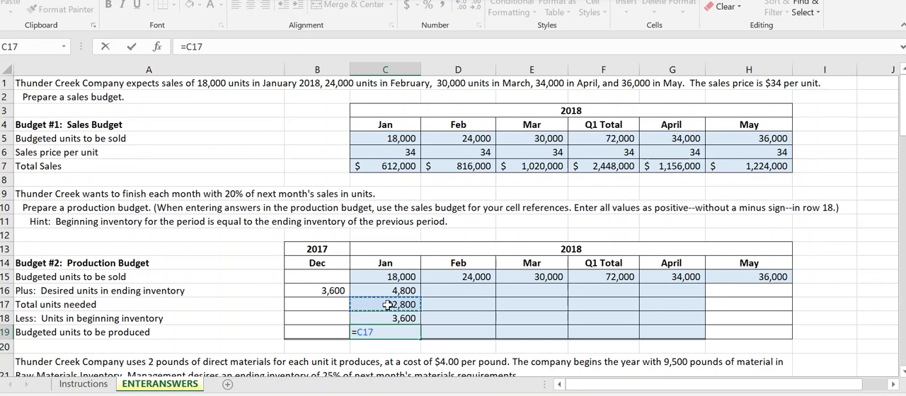
pyautogui.write('-')
pyautogui.click(410, 317)
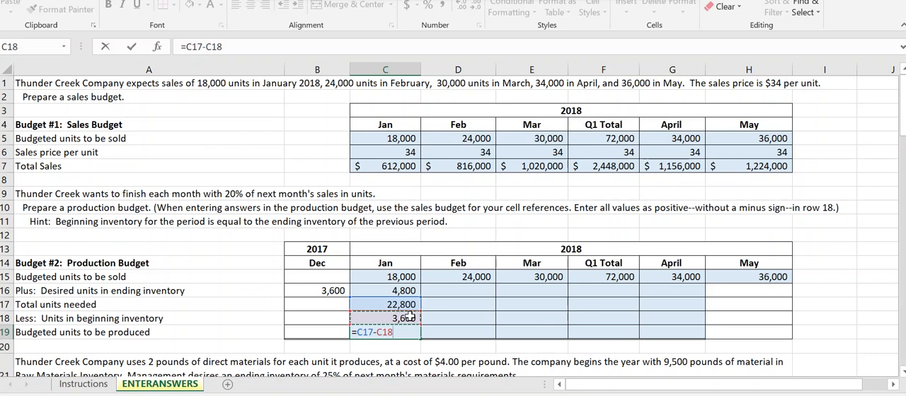
pyautogui.click(131, 47)
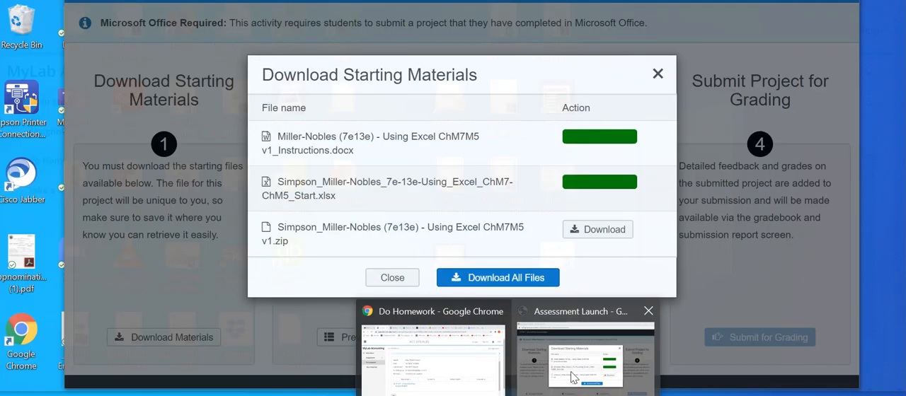
# - Switch to the Assessment Launch window in Chrome, dismiss the starting materials dialog and start choosing the completed document
pyautogui.click(572, 377)
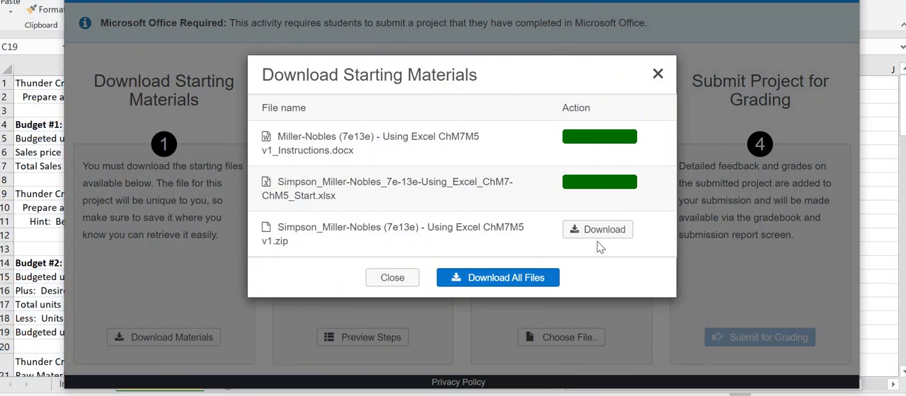
pyautogui.click(658, 74)
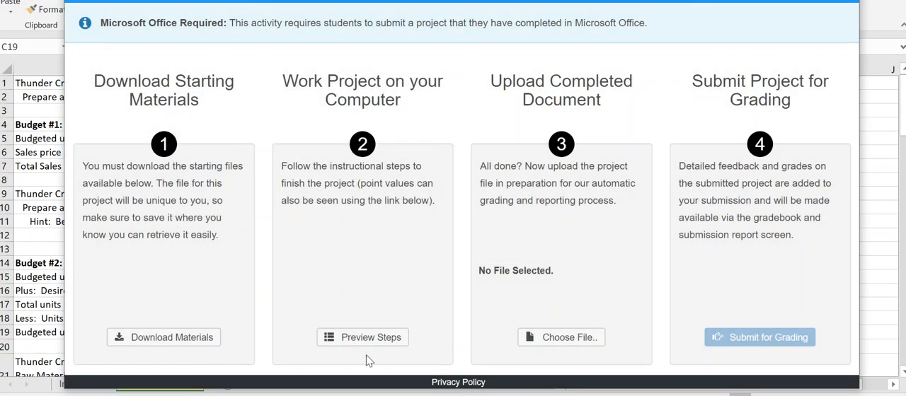
pyautogui.click(566, 340)
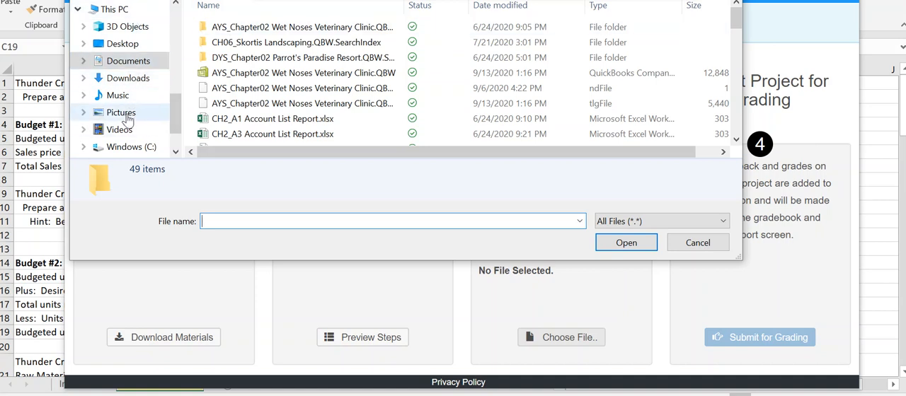
# - In Documents > ACCT 2302 > 7th Edition, select the "Copy of" version of the Using_Excel_ChM7-ChM5_Start.xlsx workbook as the file to upload
pyautogui.click(123, 46)
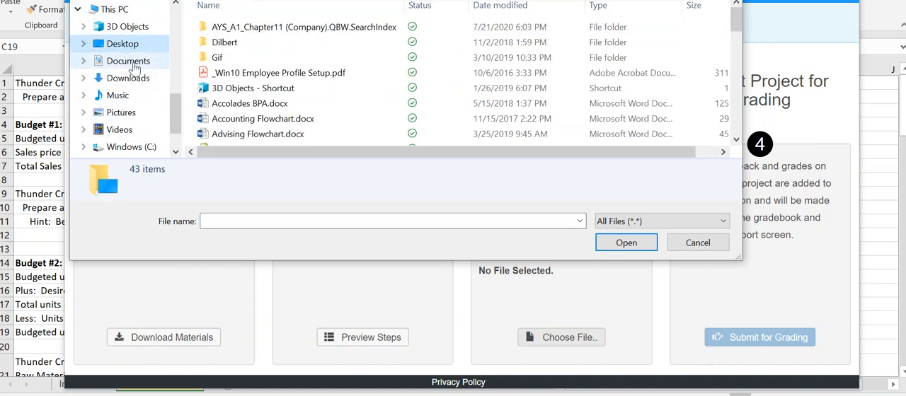
pyautogui.click(126, 62)
pyautogui.click(273, 103)
pyautogui.scroll(5, 271, 95)
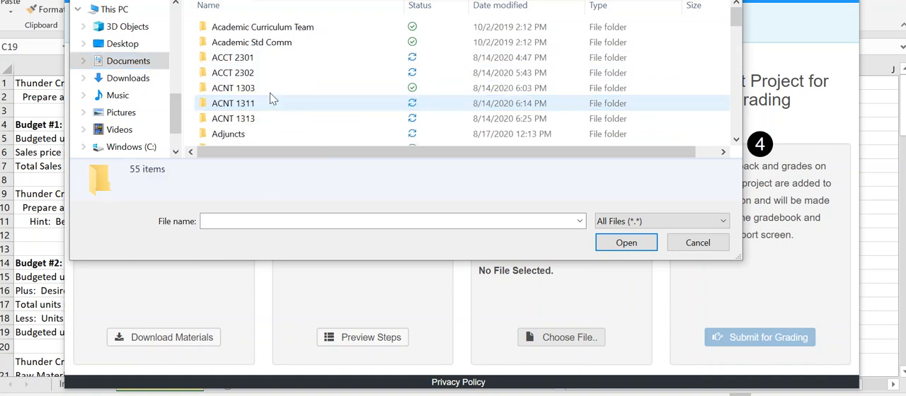
pyautogui.click(265, 74)
pyautogui.doubleClick(266, 78)
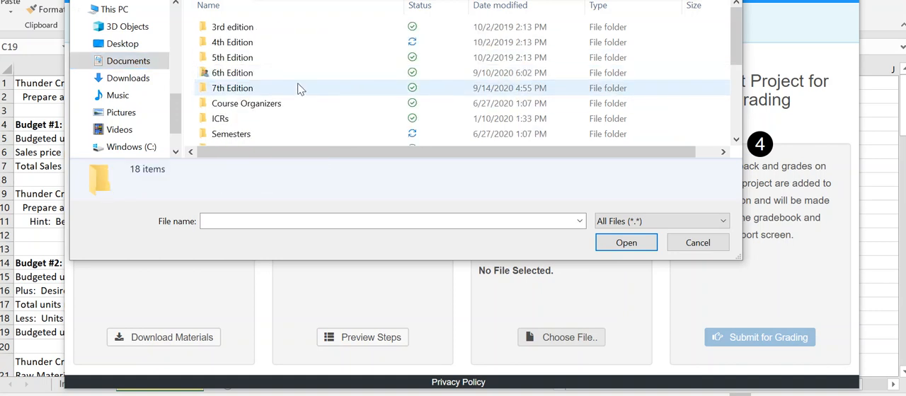
pyautogui.click(297, 89)
pyautogui.doubleClick(298, 88)
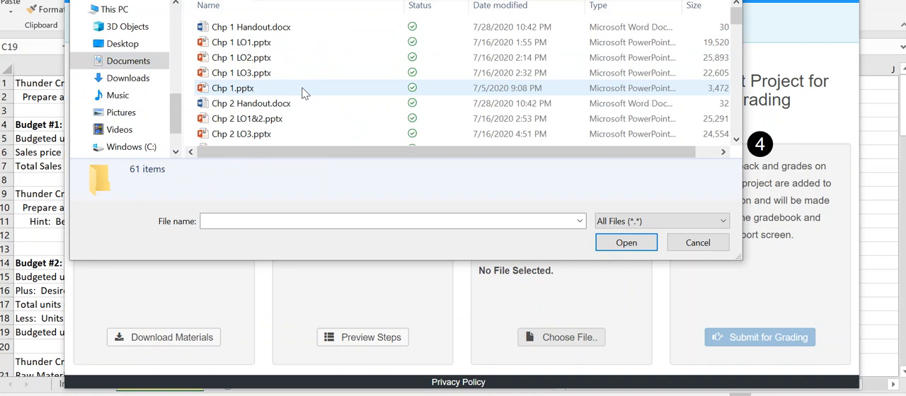
pyautogui.scroll(-8, 301, 92)
pyautogui.scroll(-8, 303, 93)
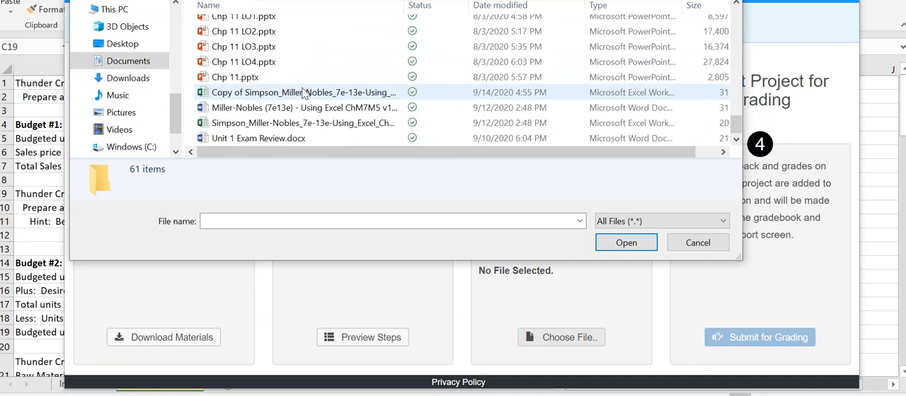
pyautogui.click(338, 95)
pyautogui.click(615, 243)
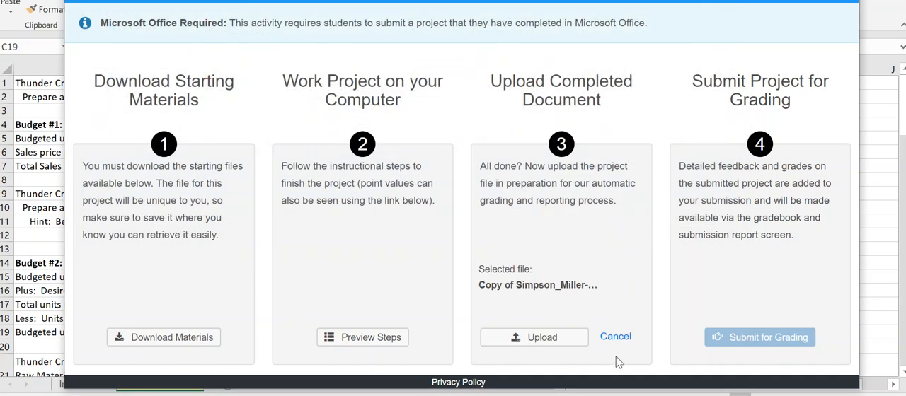
# - Upload the selected workbook and submit it for grading, closing the project
pyautogui.click(547, 340)
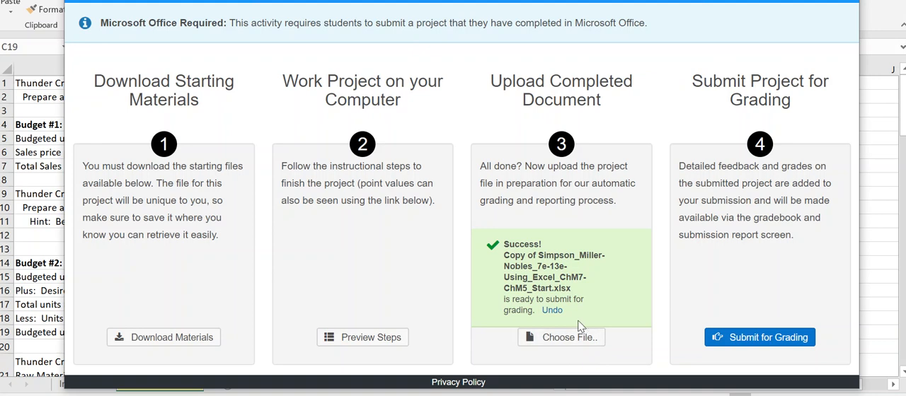
pyautogui.click(753, 338)
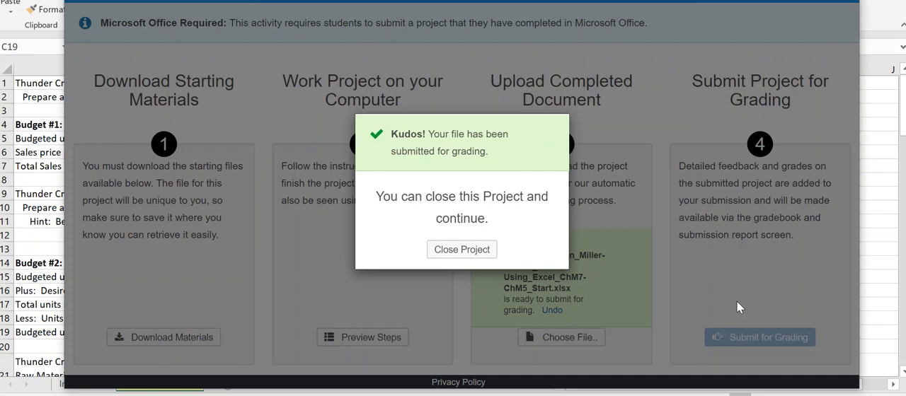
pyautogui.click(479, 250)
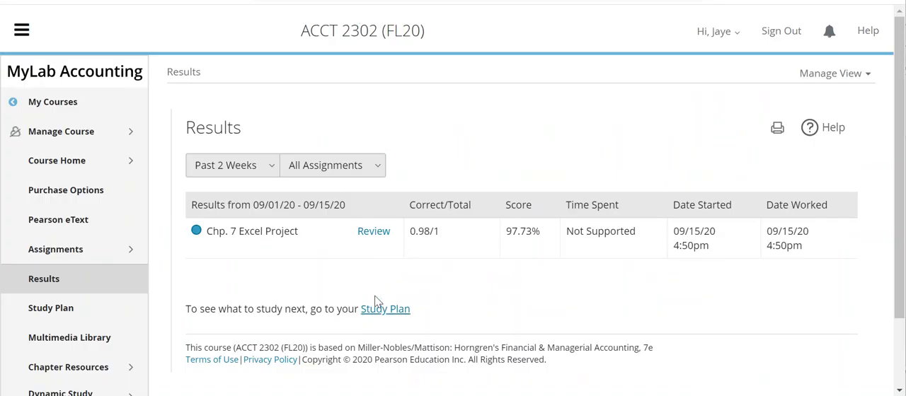
# - From the course Results, review the Chp. 7 Excel Project and open the score card for CH M:7 - Using Excel (excel project)
pyautogui.click(56, 282)
pyautogui.click(373, 231)
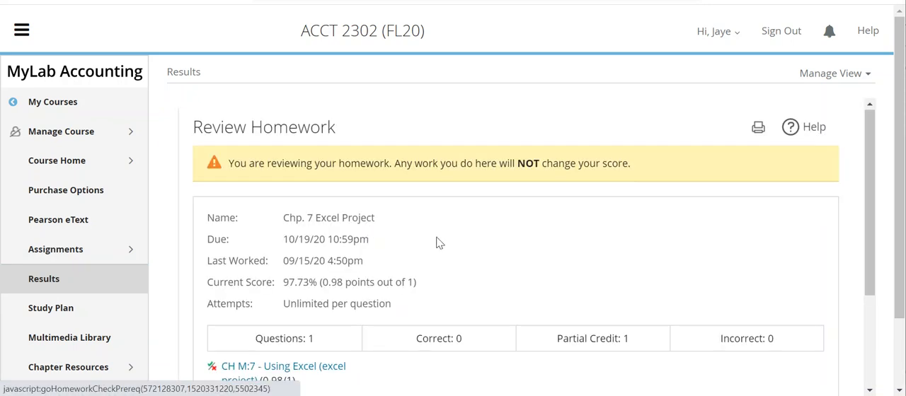
pyautogui.scroll(-2, 432, 248)
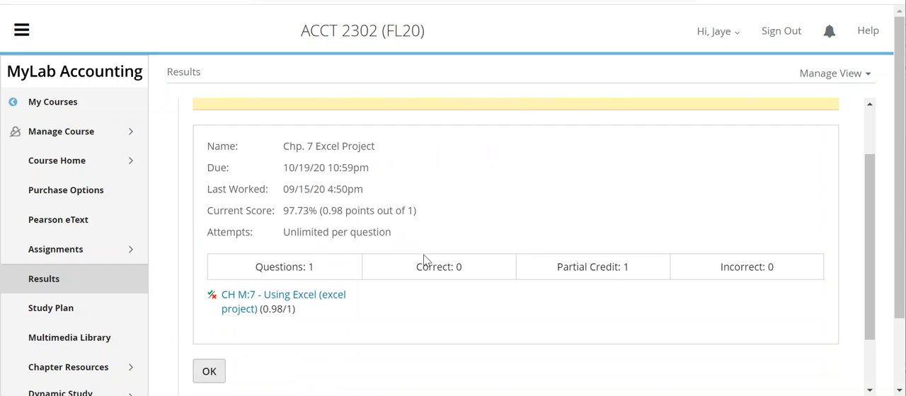
pyautogui.click(247, 301)
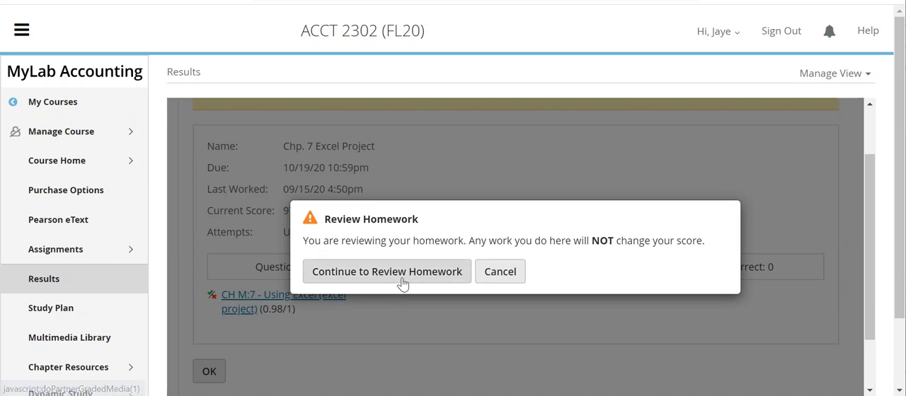
pyautogui.click(403, 280)
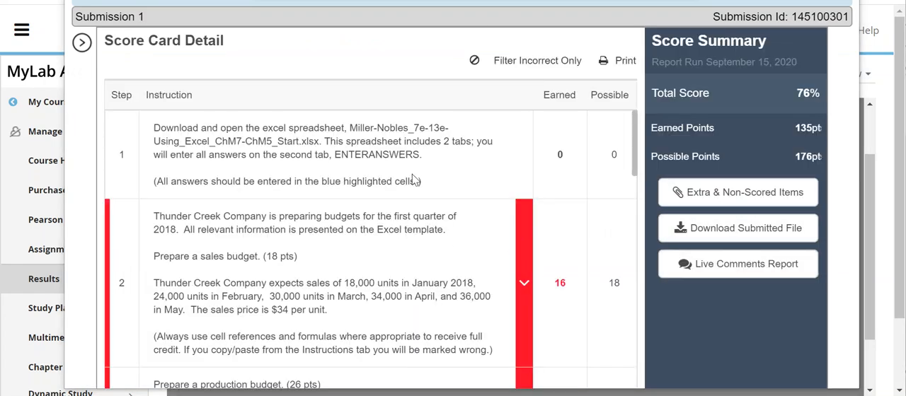
# - Look through the score card's instructions and points, and download and open the Live Comments Report in Excel
pyautogui.scroll(-1, 363, 175)
pyautogui.scroll(-3, 387, 196)
pyautogui.scroll(-5, 386, 205)
pyautogui.scroll(4, 386, 204)
pyautogui.scroll(5, 387, 204)
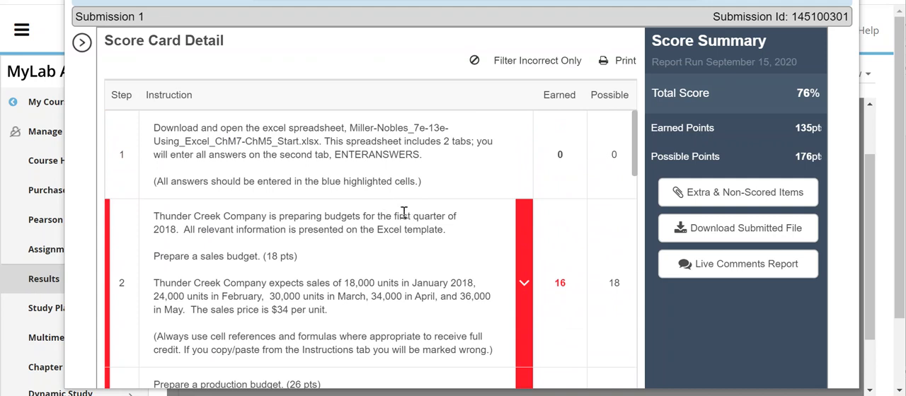
pyautogui.click(713, 267)
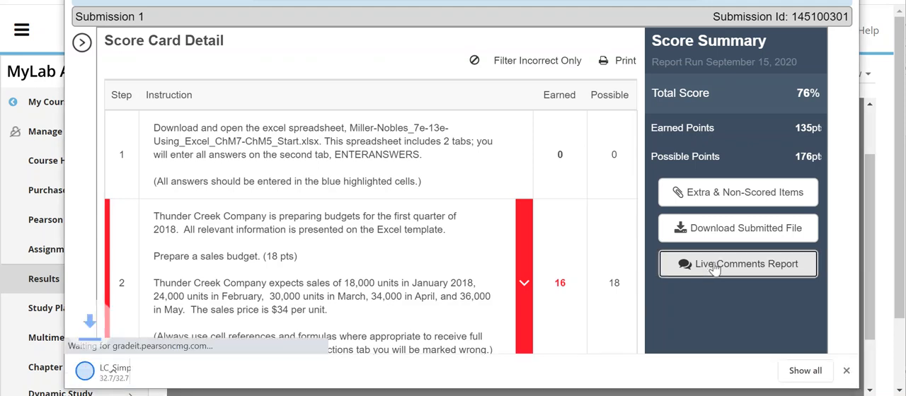
pyautogui.click(89, 371)
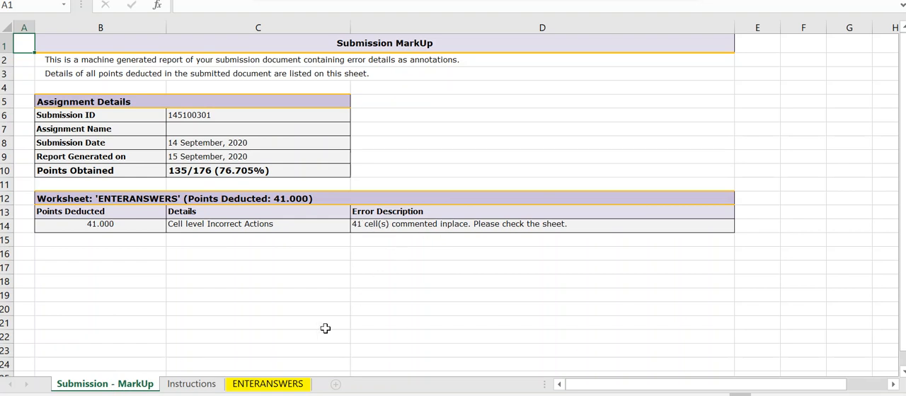
# - On the report's ENTERANSWERS sheet, check the error comments on February's units sold in D5 and March's desired ending inventory in E16
pyautogui.click(274, 387)
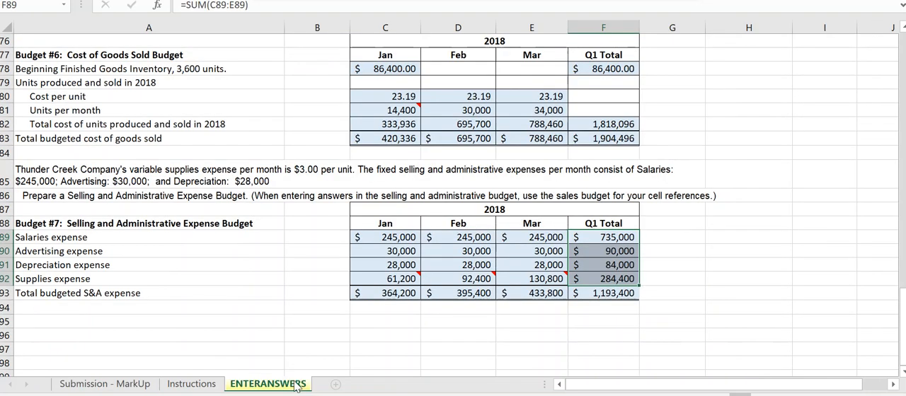
pyautogui.scroll(13, 491, 224)
pyautogui.scroll(6, 491, 224)
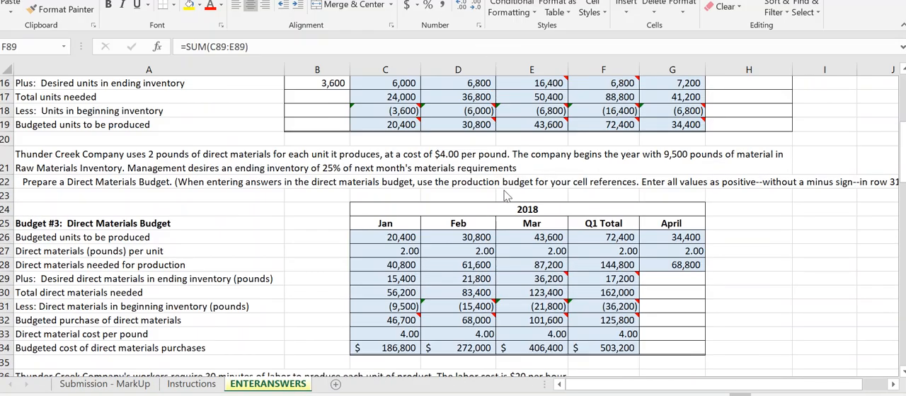
pyautogui.scroll(5, 504, 201)
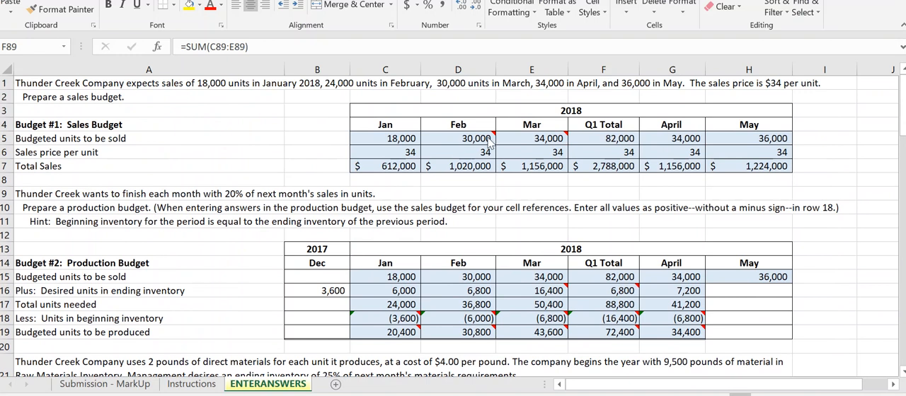
pyautogui.moveTo(474, 138)
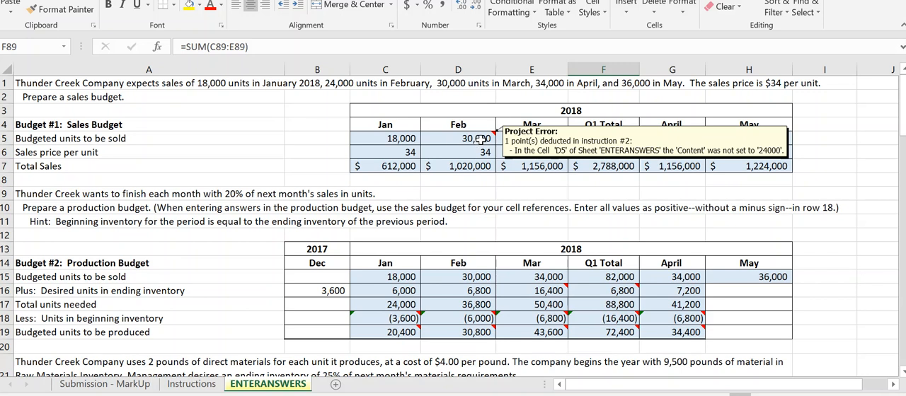
pyautogui.moveTo(554, 296)
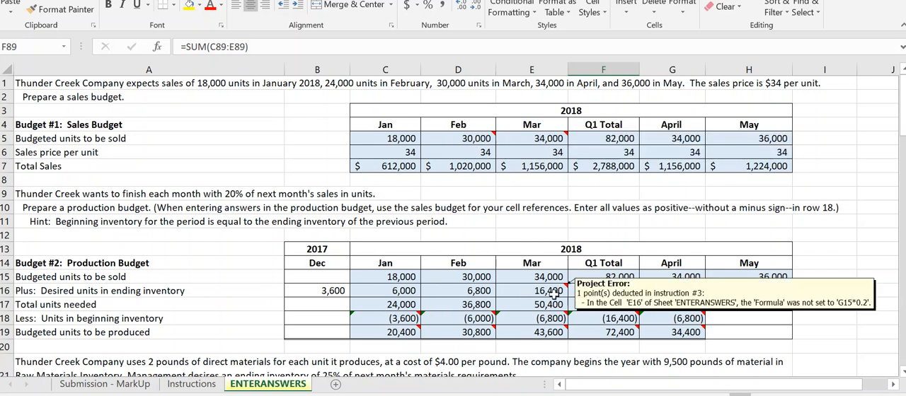
pyautogui.click(553, 293)
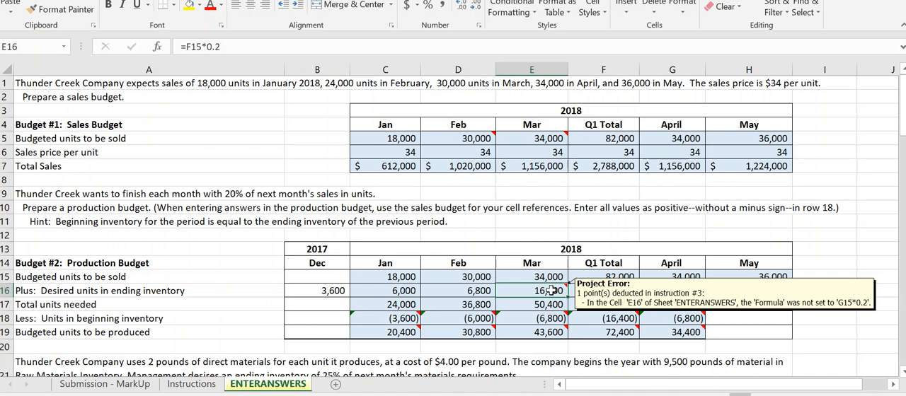
# - Check the Direct Labor Budget's January budgeted units to be produced in C40 for its formula and error comment
pyautogui.scroll(-6, 551, 290)
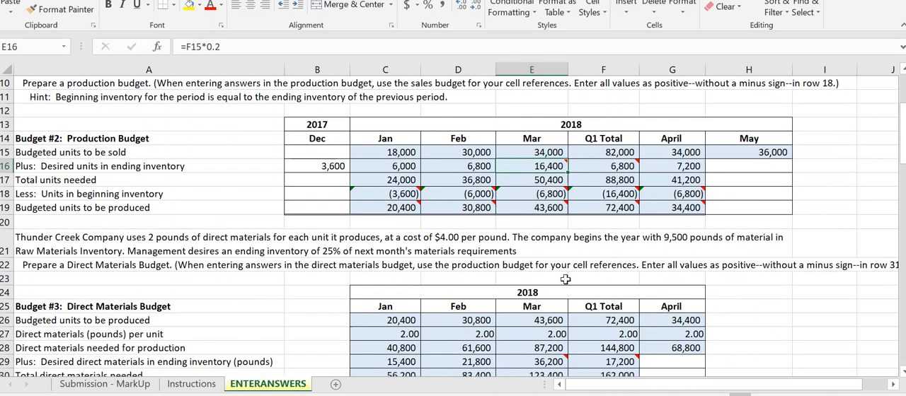
pyautogui.scroll(-4, 580, 312)
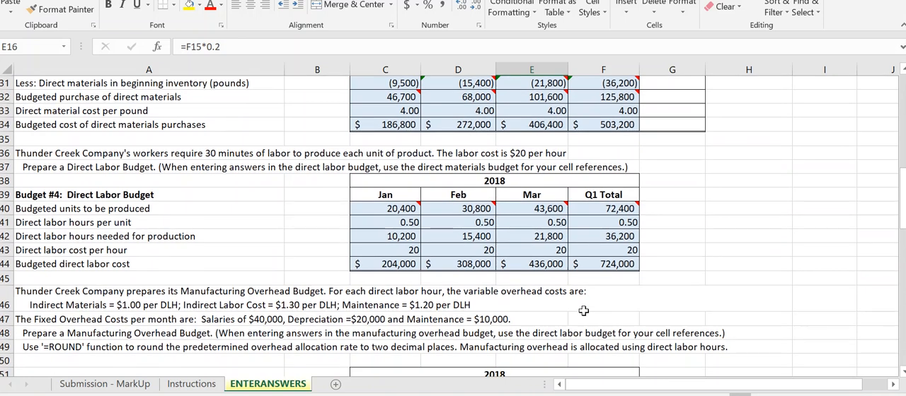
pyautogui.click(411, 209)
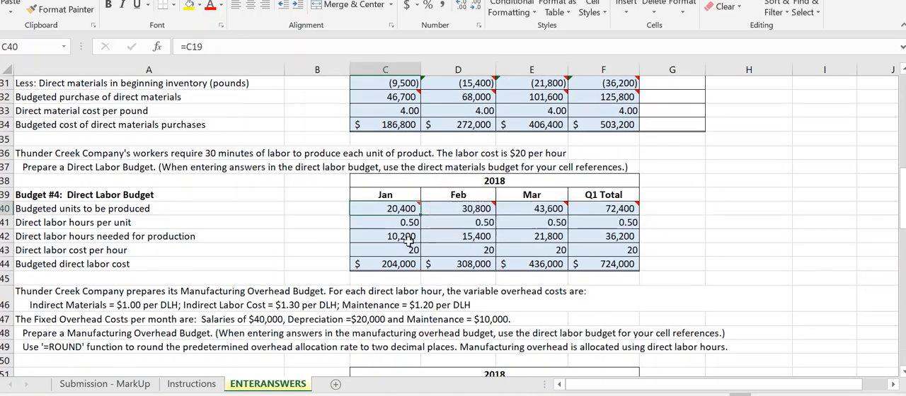
pyautogui.scroll(-1, 480, 298)
pyautogui.scroll(-3, 479, 298)
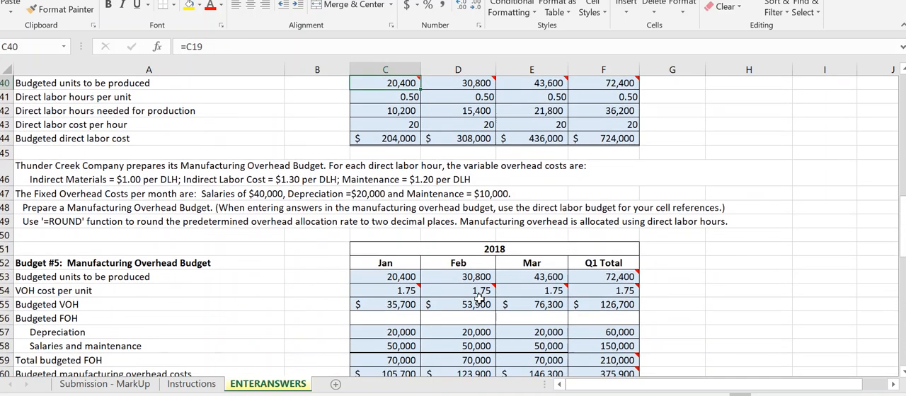
pyautogui.scroll(1, 445, 256)
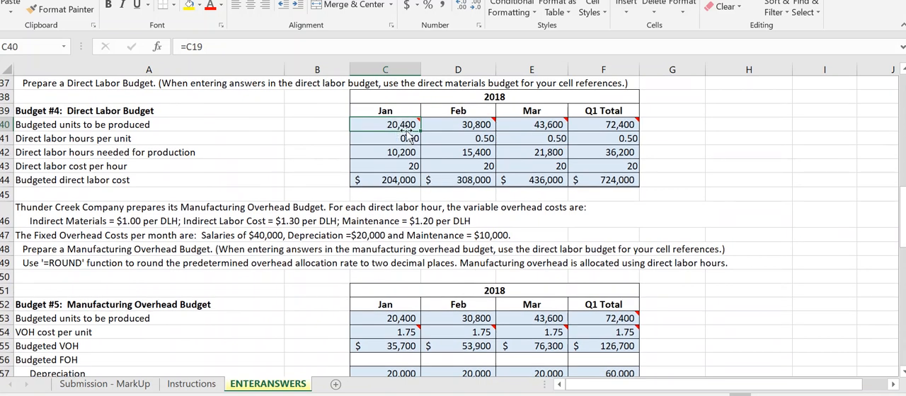
pyautogui.moveTo(386, 128)
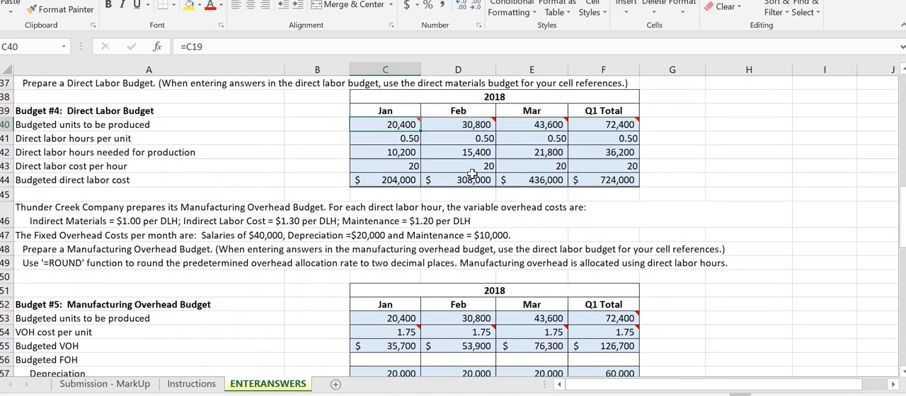
# - Check the formula and error comment on the manufacturing overhead cost per unit in C73
pyautogui.scroll(-4, 414, 153)
pyautogui.scroll(-3, 508, 214)
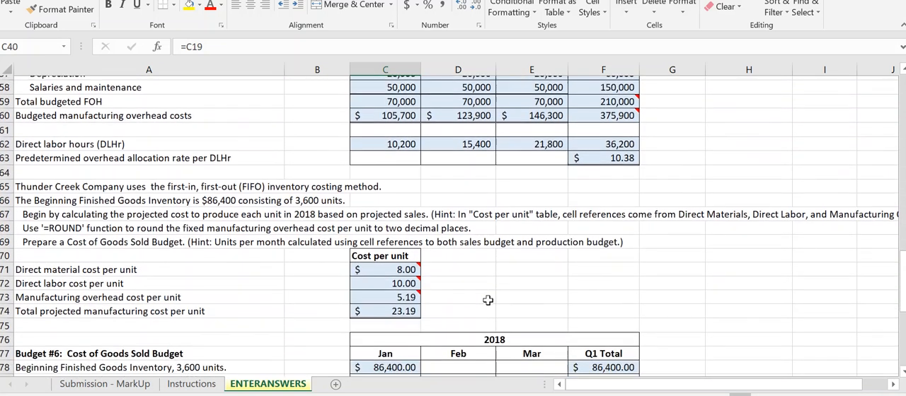
pyautogui.click(407, 293)
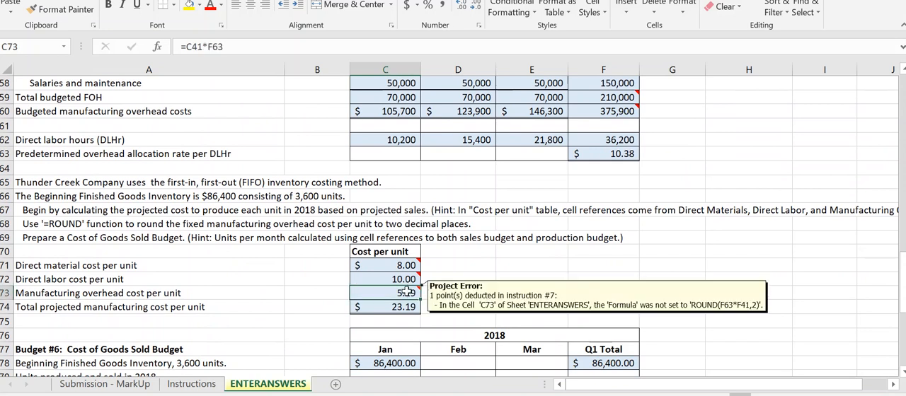